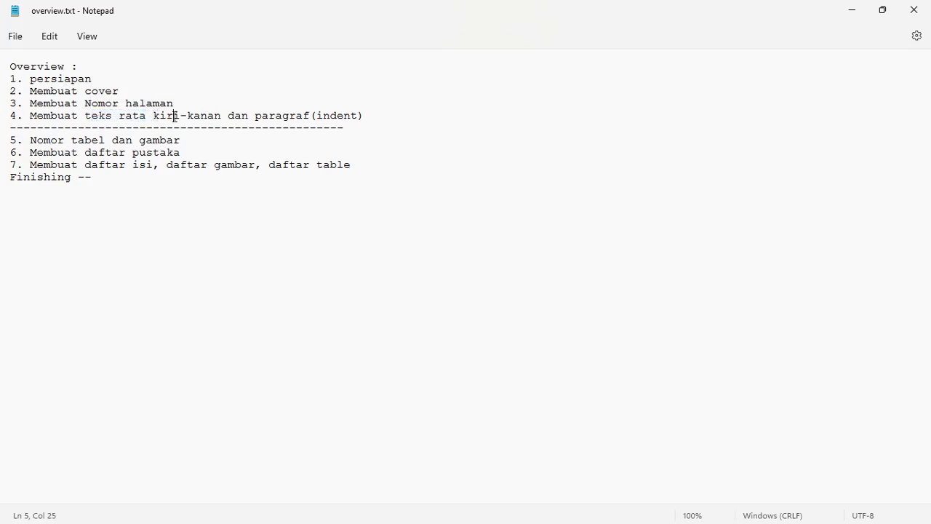
pyautogui.moveTo(174, 115); pyautogui.dragTo(187, 115)
pyautogui.click(289, 128)
pyautogui.click(367, 251)
pyautogui.write('bdbd')
pyautogui.press('BackSpace')
pyautogui.press('BackSpace')
pyautogui.press('BackSpace')
pyautogui.press('BackSpace')
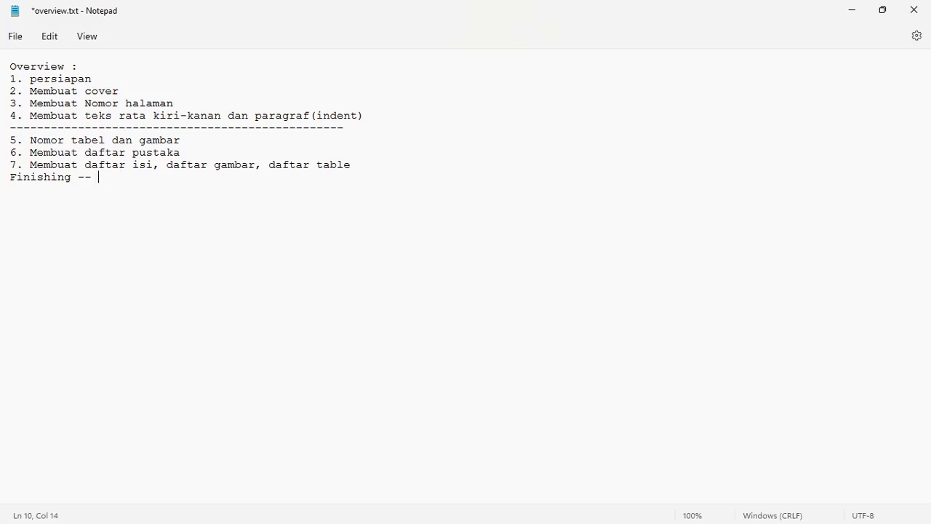
pyautogui.hotkey('ctrl', 's')
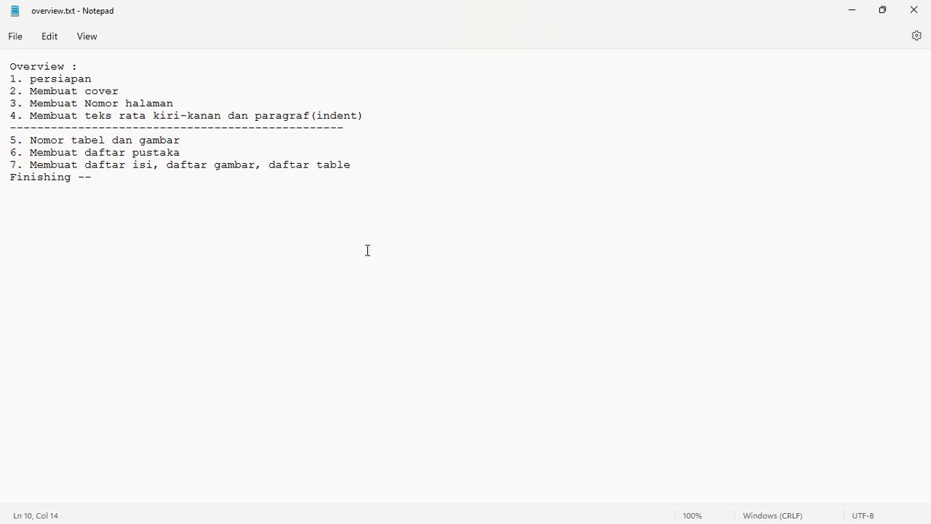
# - Minimize the overview notes and open Tugas Makalah.docx from the Makalah folder at the DAFTAR ISI heading
pyautogui.click(854, 8)
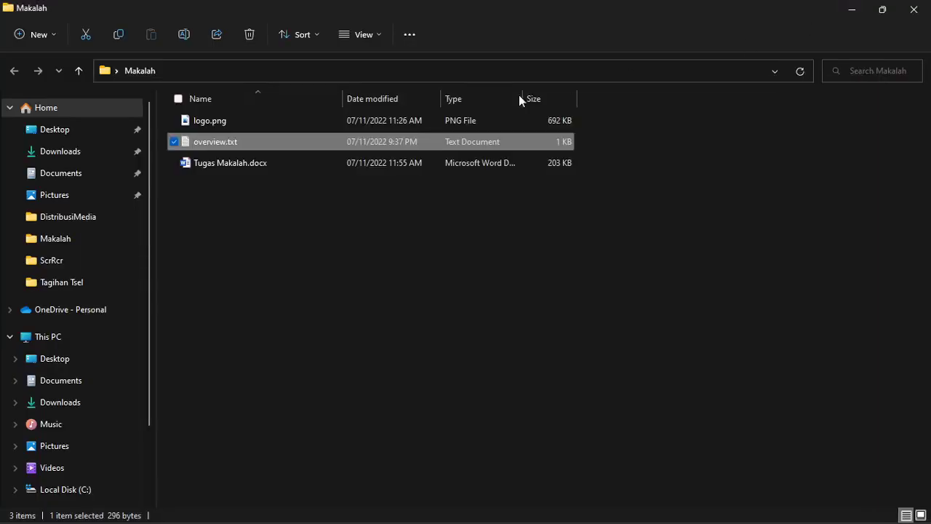
pyautogui.doubleClick(449, 164)
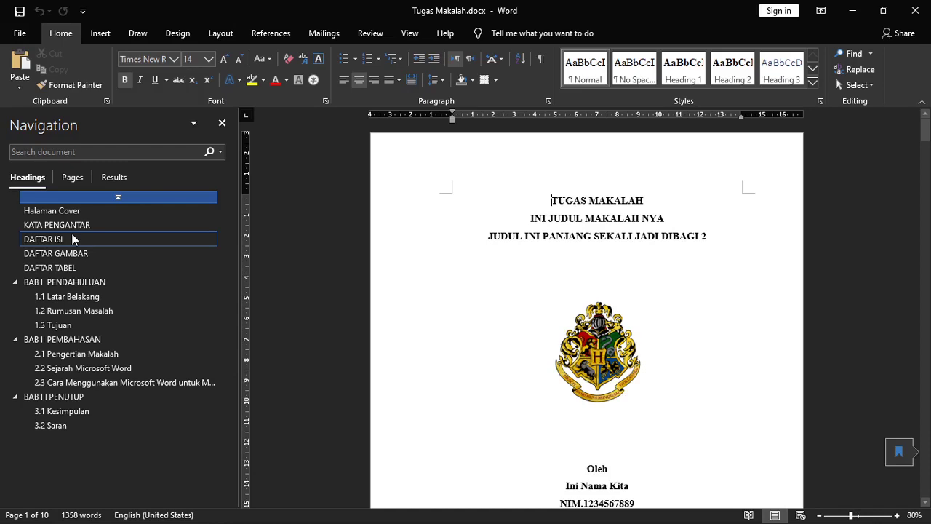
pyautogui.click(71, 239)
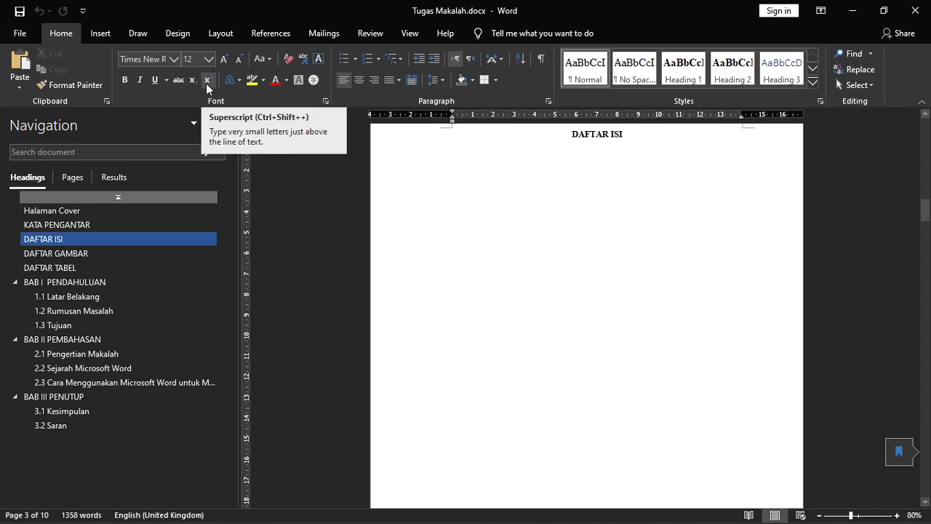
# - Examine the available font colors, text highlight colors and text effects
pyautogui.click(287, 81)
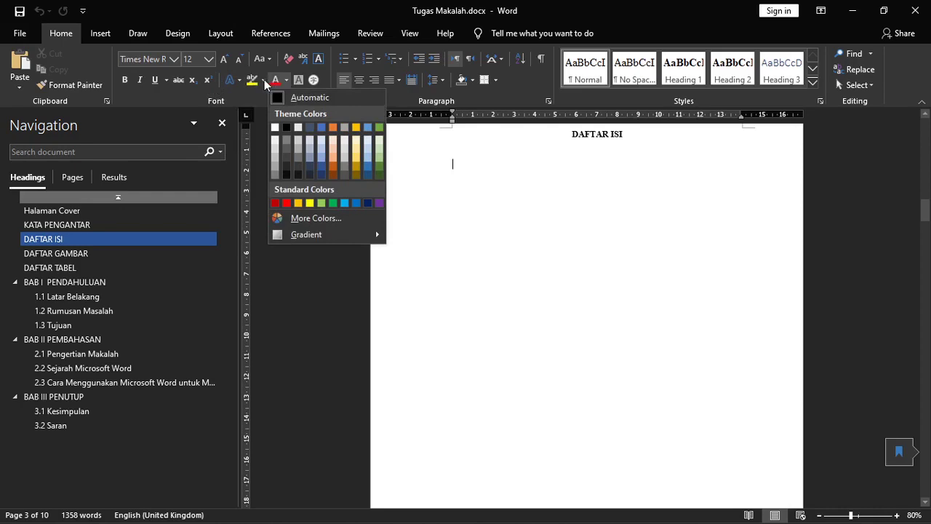
pyautogui.click(263, 80)
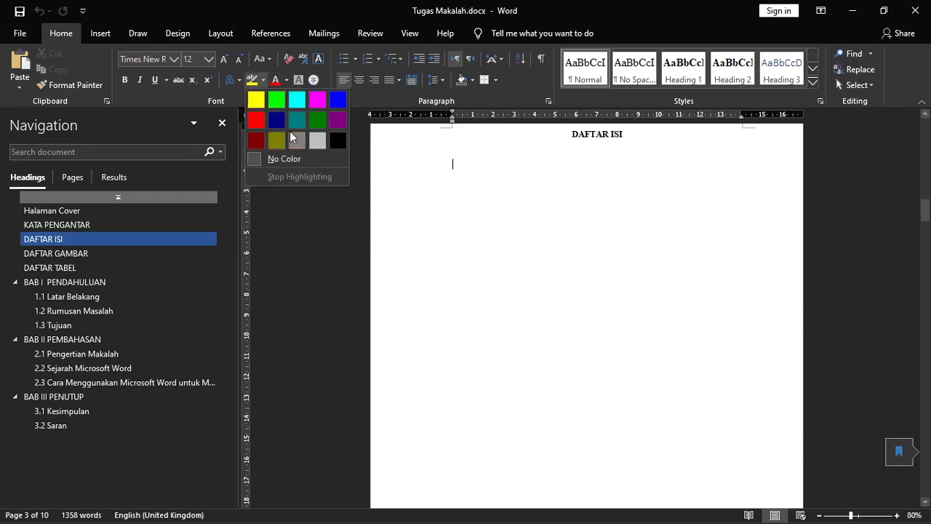
pyautogui.click(240, 84)
pyautogui.click(239, 82)
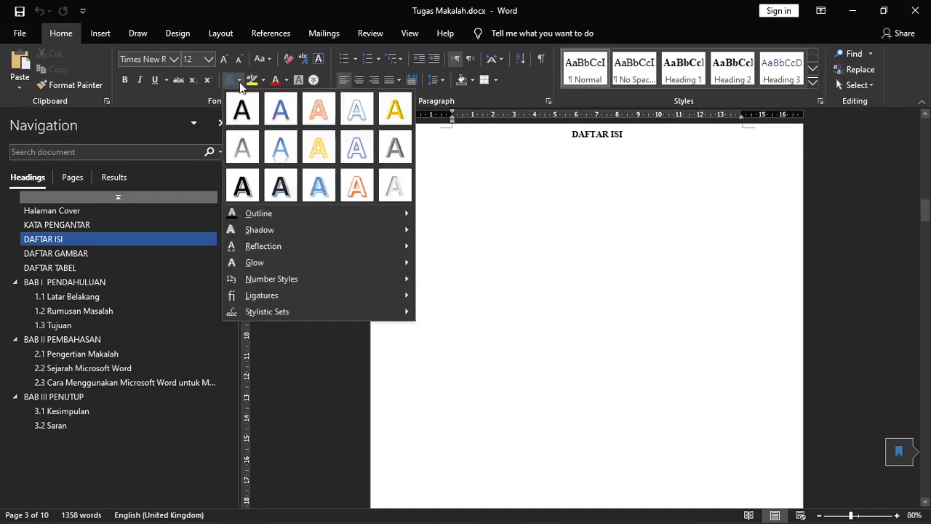
pyautogui.click(239, 82)
pyautogui.click(239, 82)
pyautogui.click(241, 83)
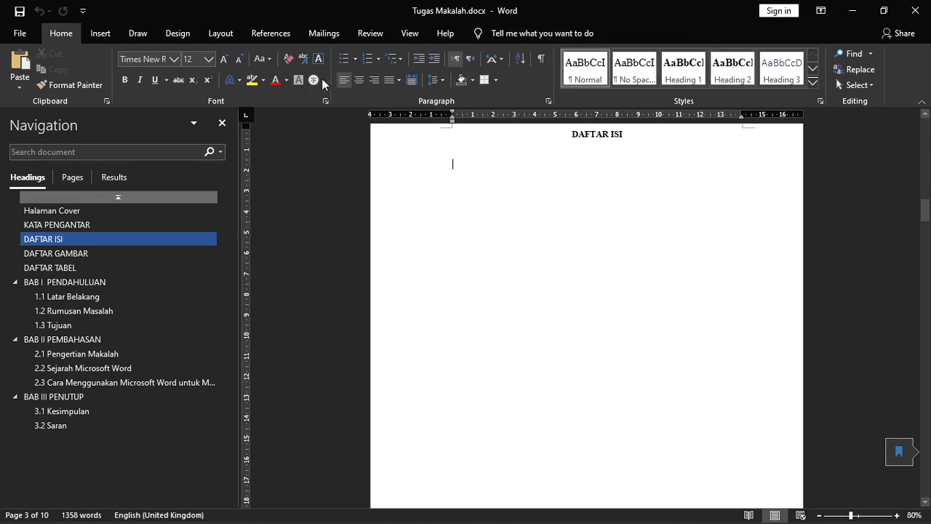
pyautogui.click(239, 81)
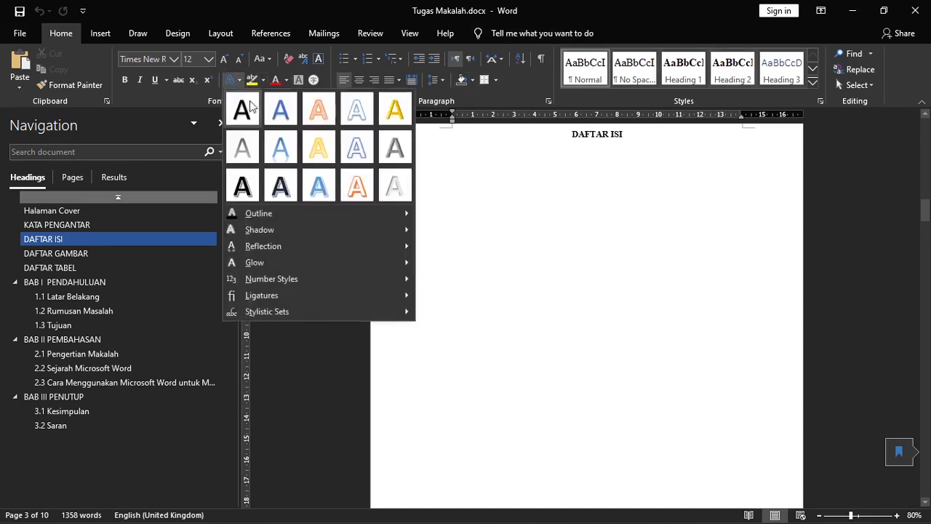
# - Add the sample word "Contoh" below the DAFTAR ISI heading
pyautogui.click(459, 164)
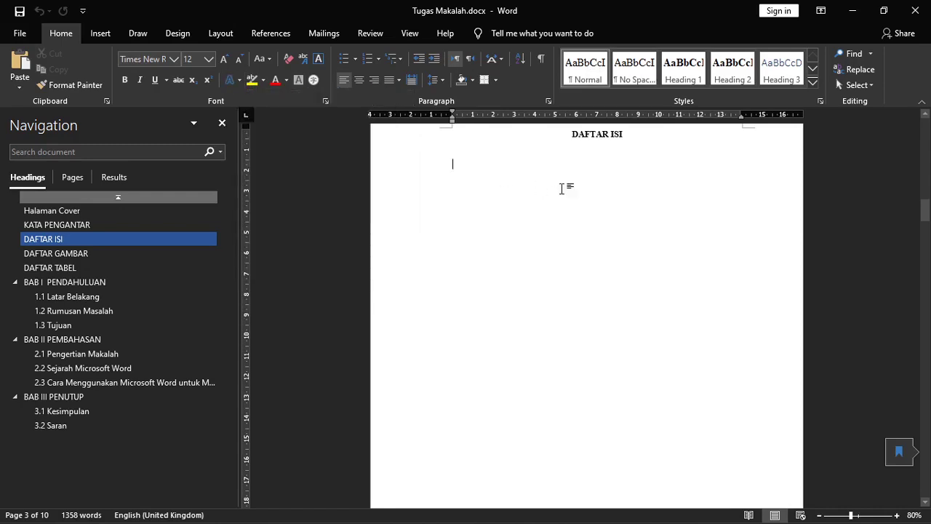
pyautogui.write('Contoh')
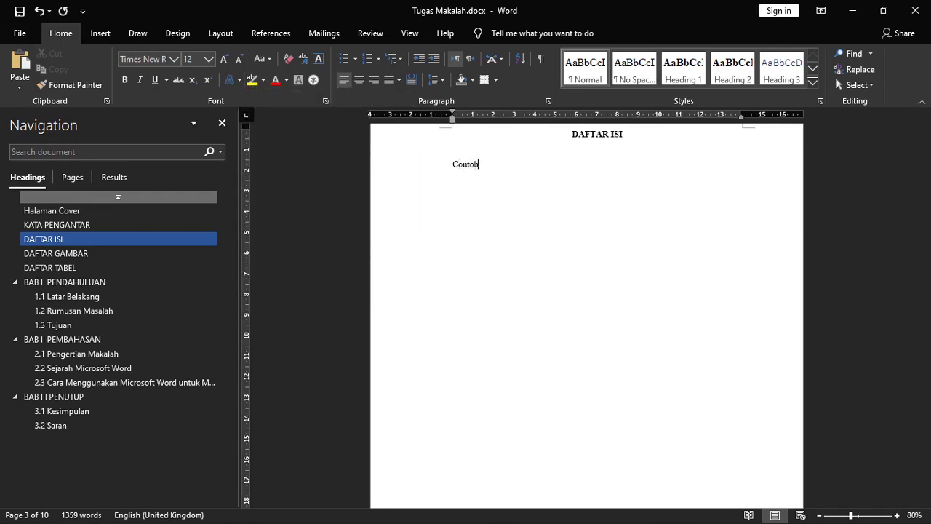
pyautogui.hotkey('ctrl', 'a')
pyautogui.click(240, 83)
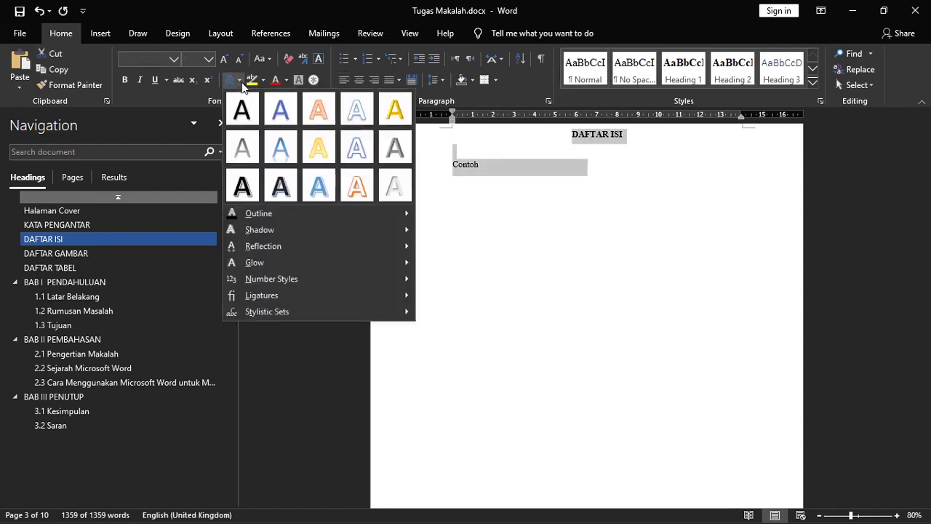
pyautogui.click(559, 185)
pyautogui.click(548, 175)
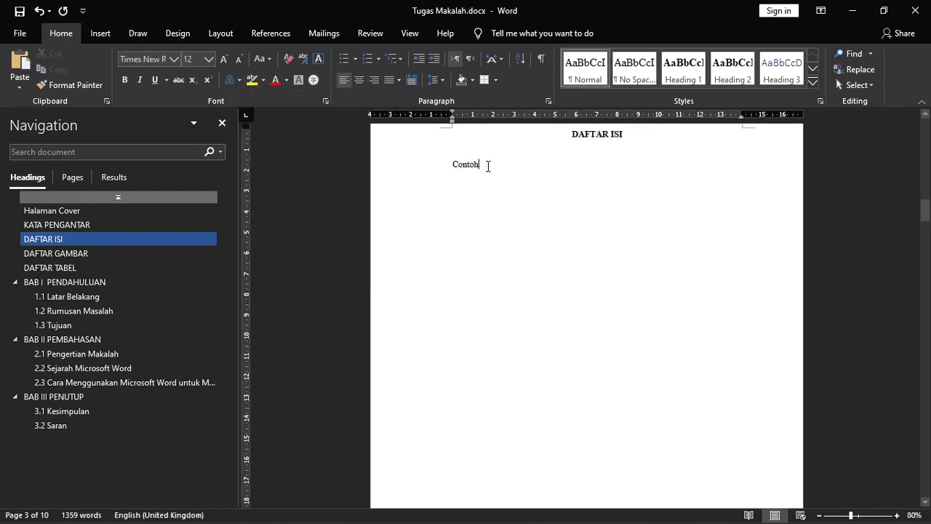
# - Apply the blue filled text effect with shadow to the word "Contoh" under DAFTAR ISI
pyautogui.moveTo(486, 164); pyautogui.dragTo(454, 164)
pyautogui.click(233, 80)
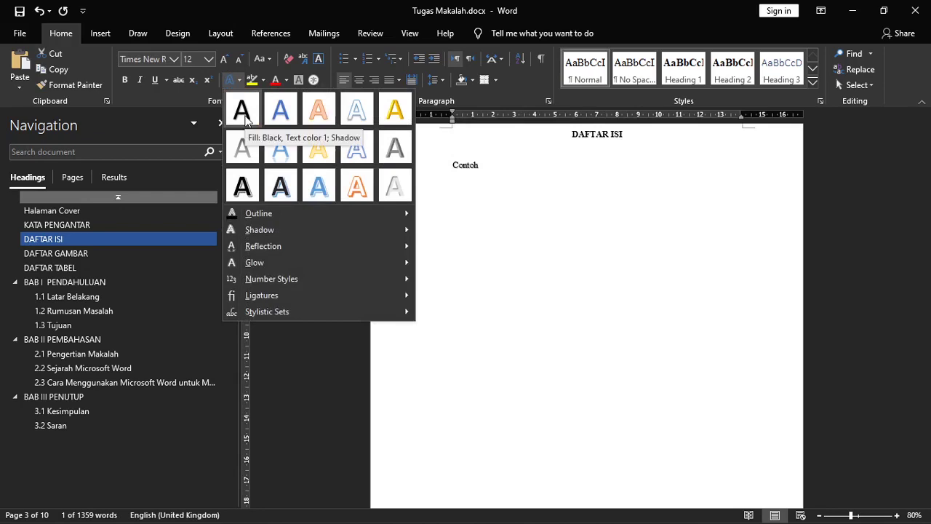
pyautogui.click(282, 125)
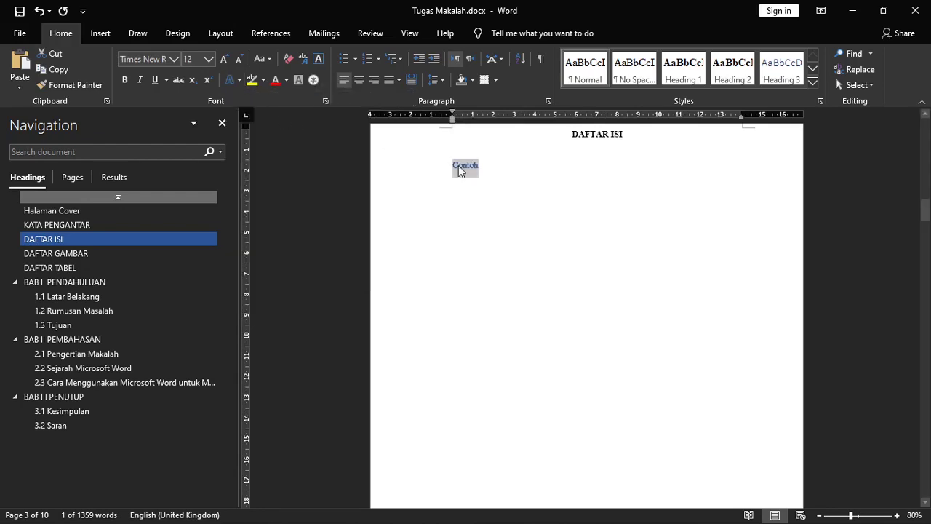
# - Enlarge the word "Contoh" in increments, adjusting its font size to 48
pyautogui.hotkey('ctrl', 'shift', '.')
pyautogui.hotkey('ctrl', 'shift', '.')
pyautogui.hotkey('ctrl', 'shift', '.')
pyautogui.hotkey('ctrl', 'shift', '.')
pyautogui.hotkey('ctrl', 'shift', '.')
pyautogui.hotkey('ctrl', 'shift', '.')
pyautogui.hotkey('ctrl', 'shift', '.')
pyautogui.hotkey('ctrl', 'shift', '.')
pyautogui.hotkey('ctrl', 'shift', '.')
pyautogui.hotkey('ctrl', 'shift', '.')
pyautogui.hotkey('ctrl', 'shift', '.')
pyautogui.hotkey('ctrl', 'shift', '.')
pyautogui.hotkey('ctrl', 'shift', '.')
pyautogui.hotkey('ctrl', 'shift', '.')
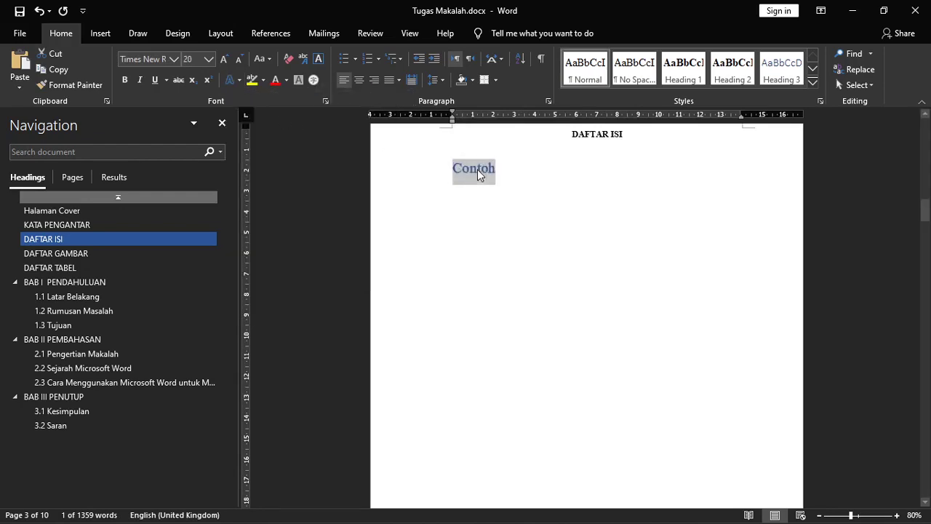
pyautogui.hotkey('ctrl', 'shift', ',')
pyautogui.hotkey('ctrl', 'shift', ',')
pyautogui.hotkey('ctrl', 'shift', ',')
pyautogui.hotkey('ctrl', 'shift', ',')
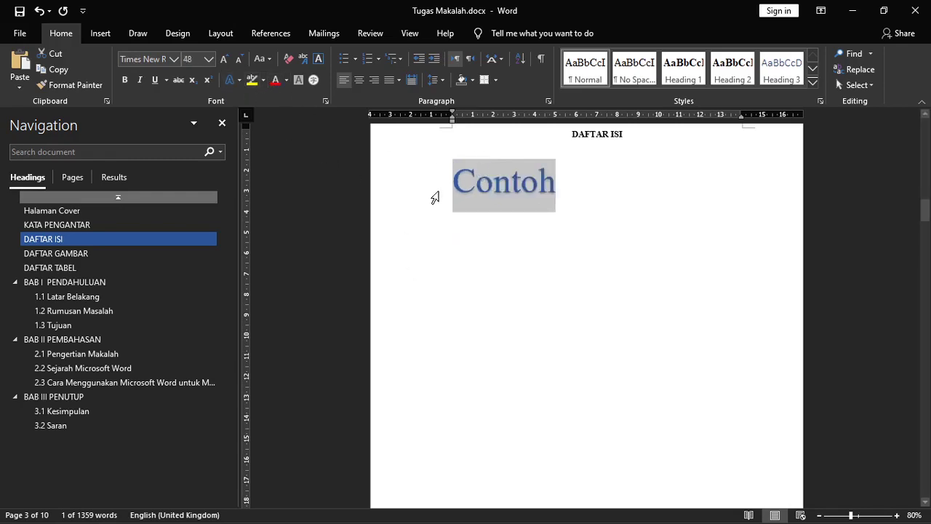
# - Reset the word "Contoh" to the Normal style and look over the full style gallery
pyautogui.click(582, 69)
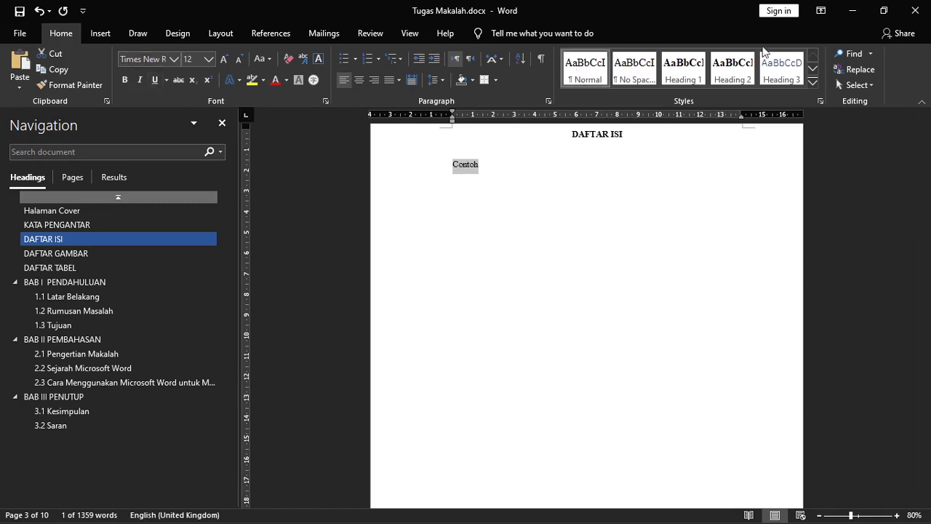
pyautogui.click(814, 84)
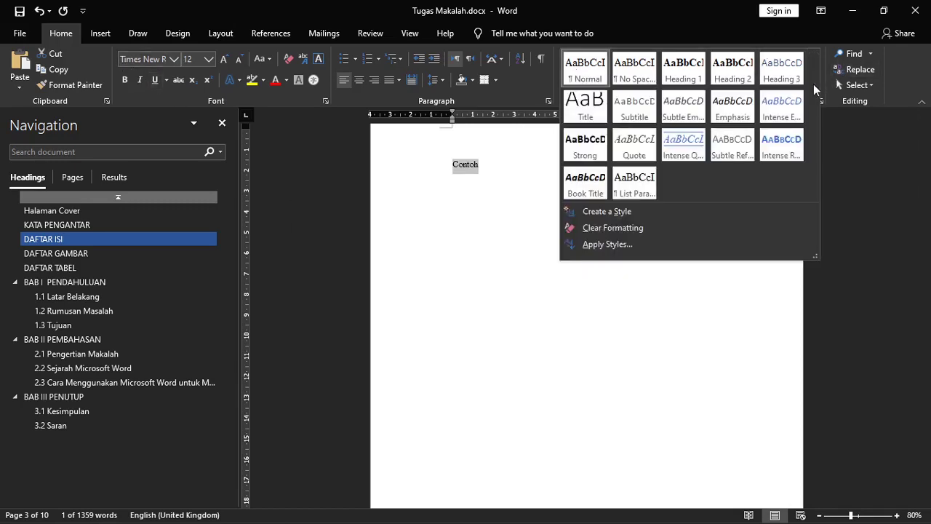
pyautogui.click(866, 145)
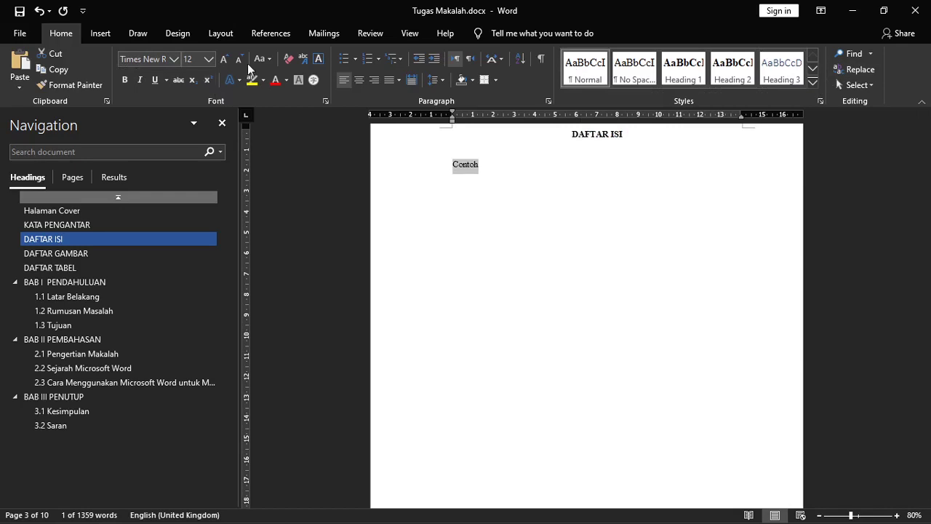
# - Examine the theme, recently used and installed fonts available for the word "Contoh"
pyautogui.click(173, 59)
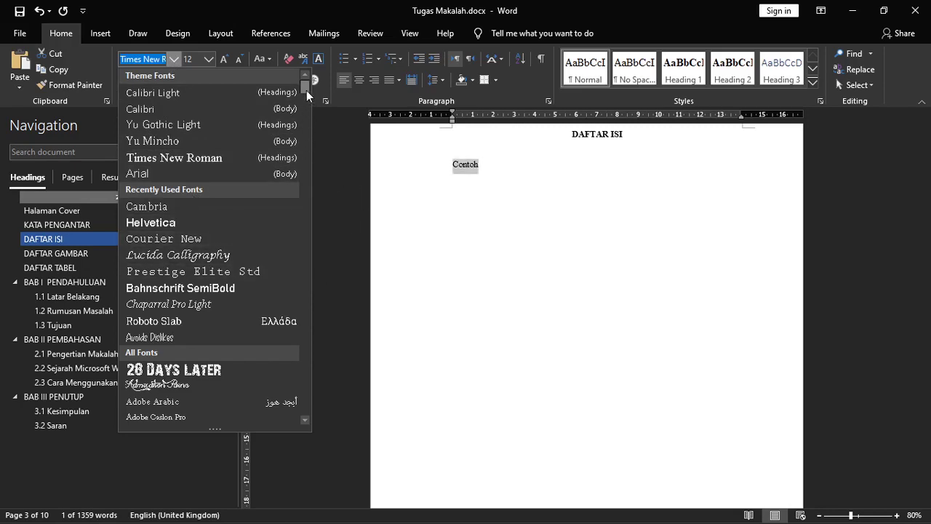
pyautogui.scroll(-15, 297, 142)
pyautogui.scroll(14, 298, 110)
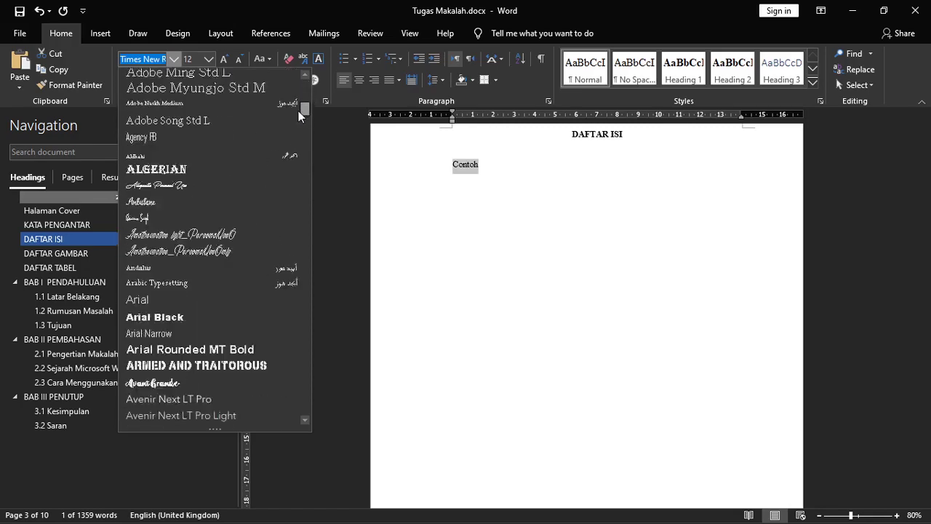
pyautogui.scroll(1, 309, 92)
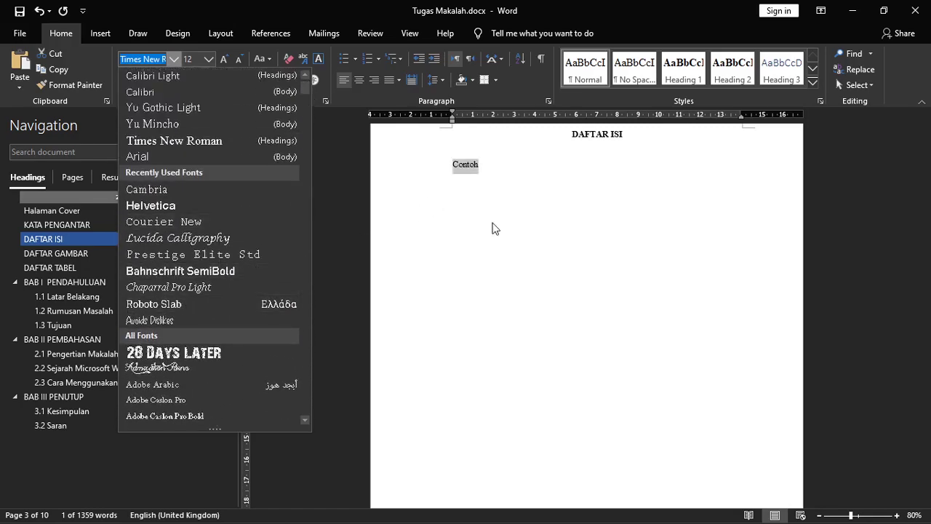
pyautogui.click(498, 167)
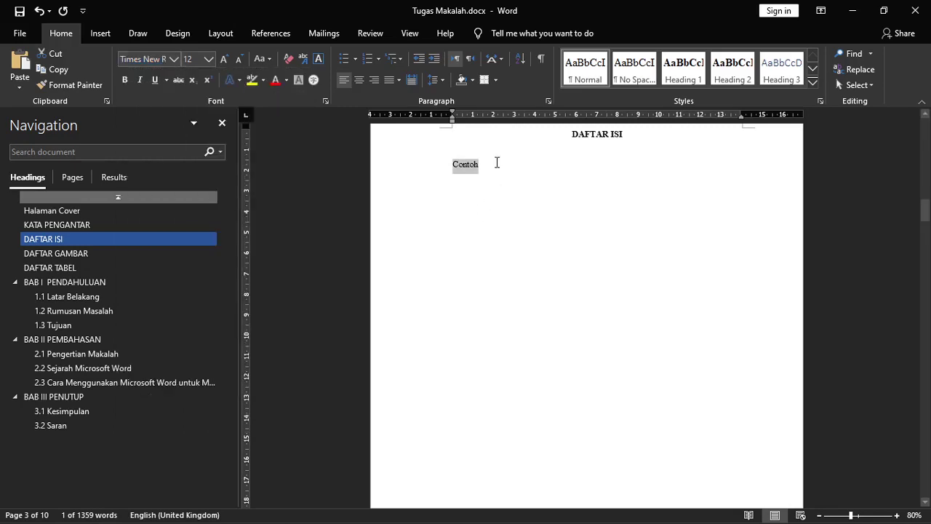
pyautogui.click(486, 164)
pyautogui.moveTo(486, 164); pyautogui.dragTo(423, 168)
pyautogui.click(175, 62)
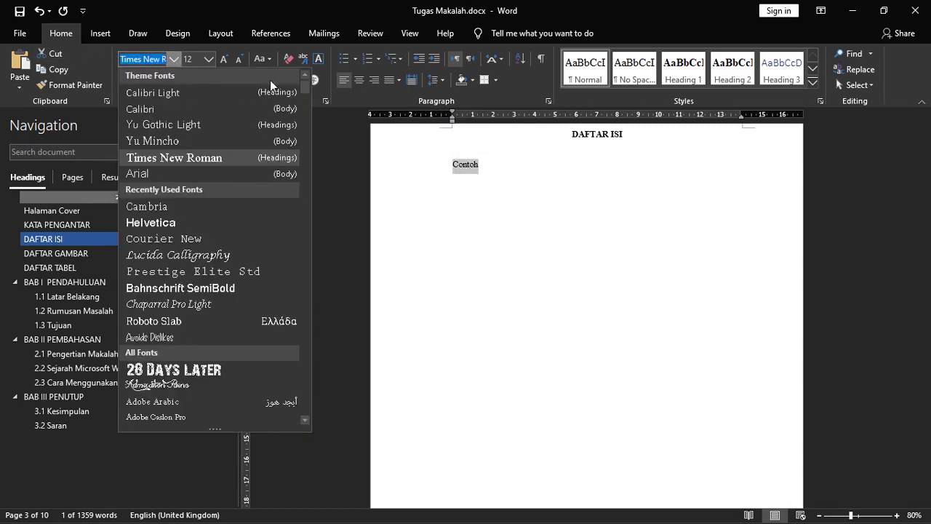
pyautogui.moveTo(305, 88)
pyautogui.mouseDown()
pyautogui.moveTo(306, 114)
pyautogui.moveTo(305, 86)
pyautogui.mouseUp()
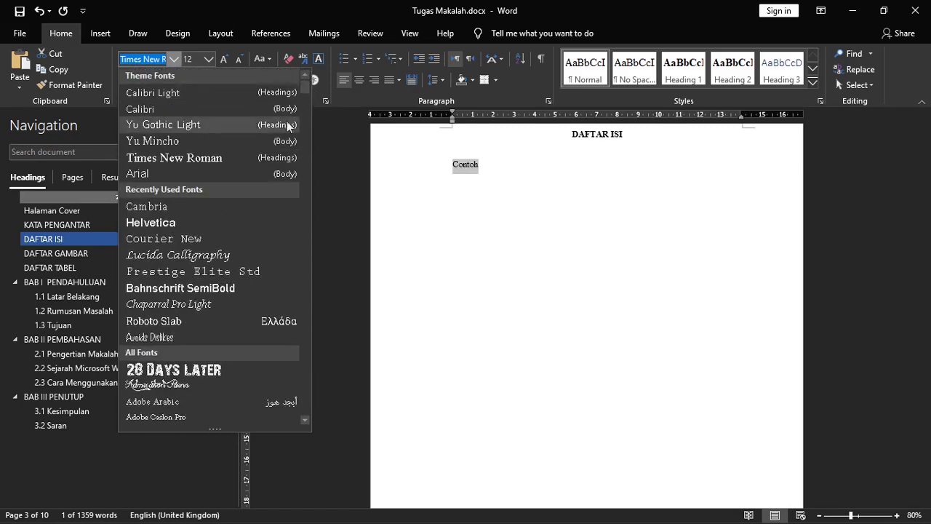
pyautogui.click(501, 182)
pyautogui.click(493, 173)
# - Switch to the Brave browser and search the web for "dafont" in a new tab
pyautogui.moveTo(640, 511)
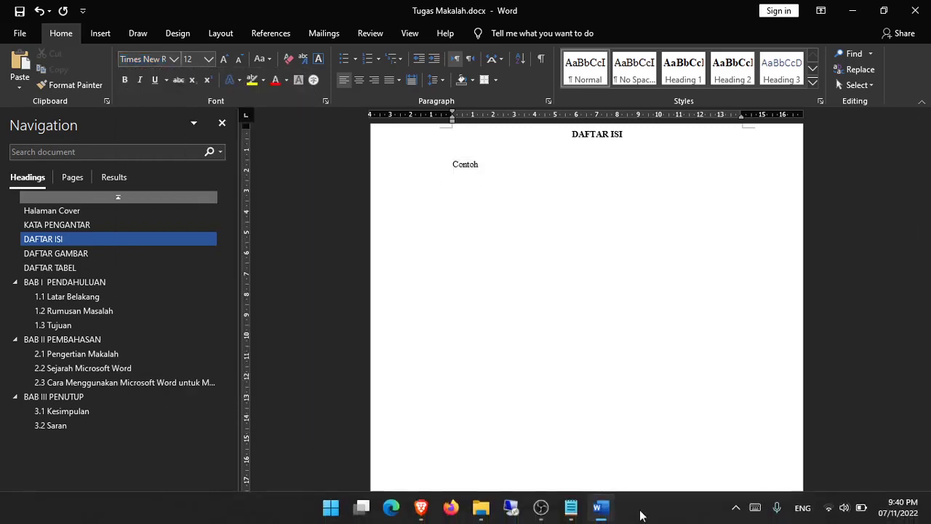
pyautogui.click(420, 507)
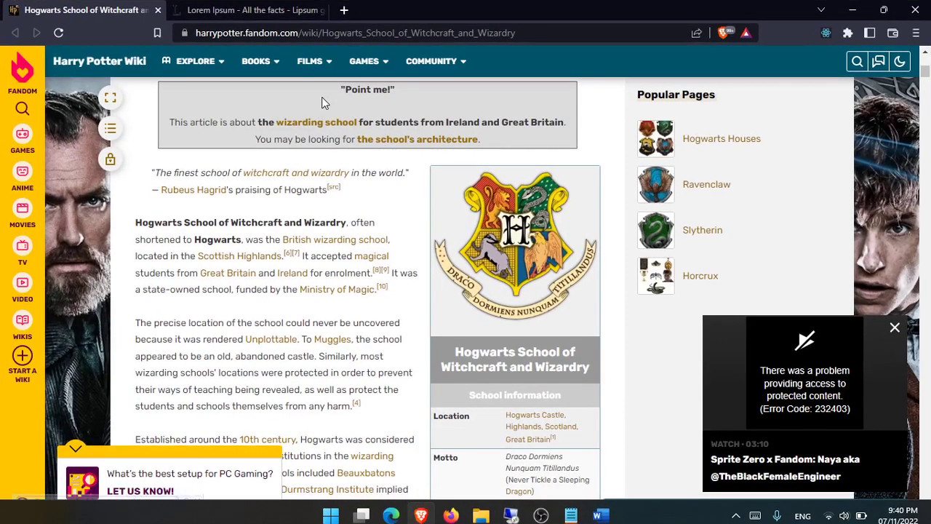
pyautogui.hotkey('ctrl', 't')
pyautogui.write('dafont')
pyautogui.press('Return')
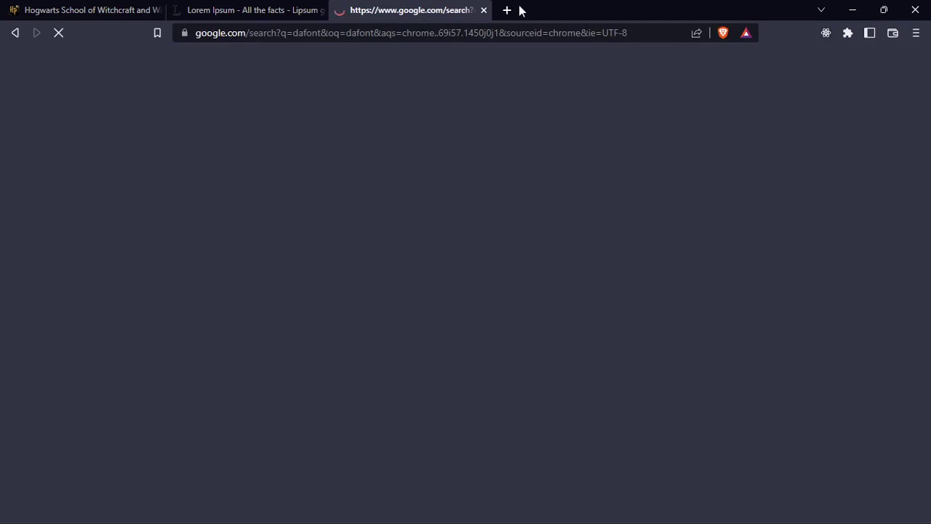
# - Search the web for "google font" in another new tab
pyautogui.hotkey('ctrl', 't')
pyautogui.write('google')
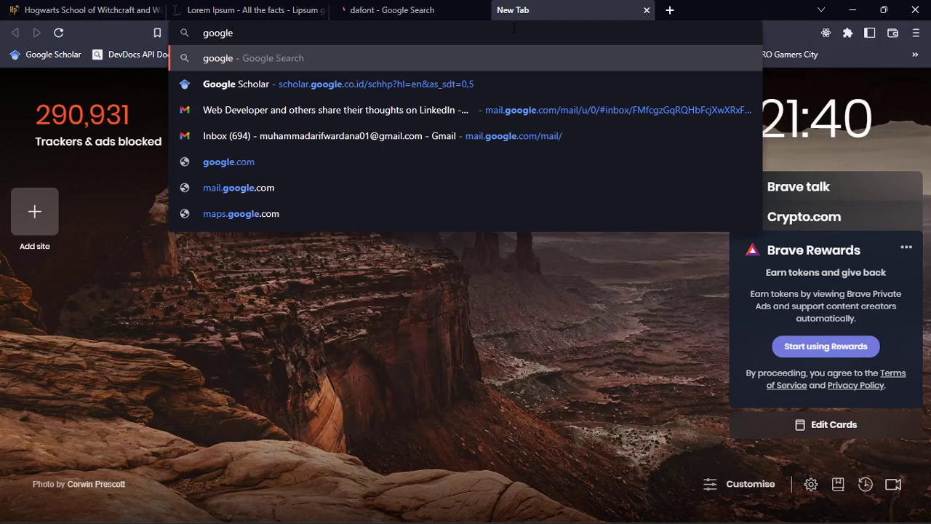
pyautogui.write(' font')
pyautogui.press('Return')
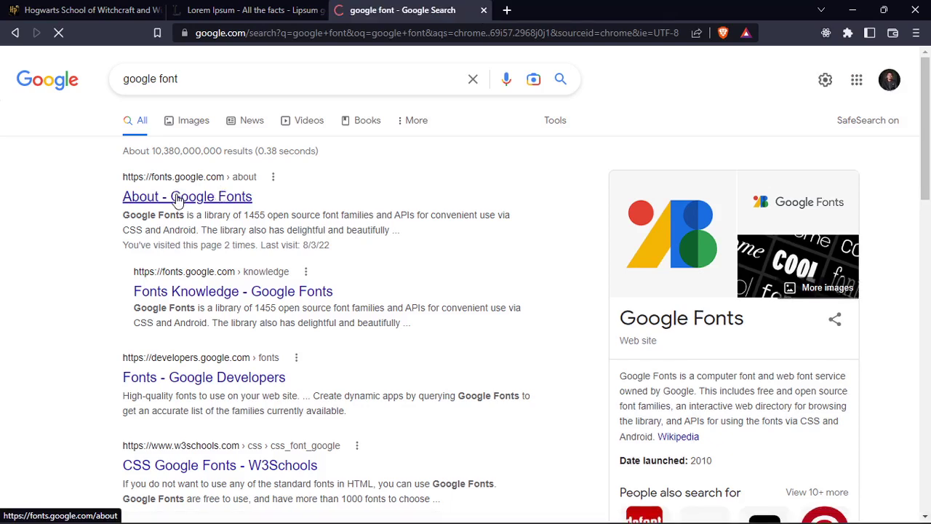
# - Open the Google Fonts About page from the results and dismiss its list of selected families
pyautogui.click(178, 201)
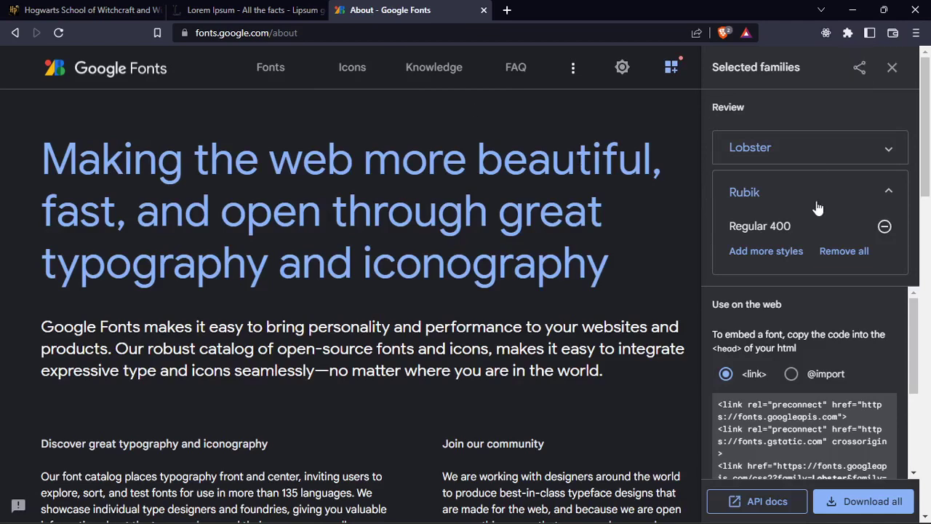
pyautogui.click(878, 189)
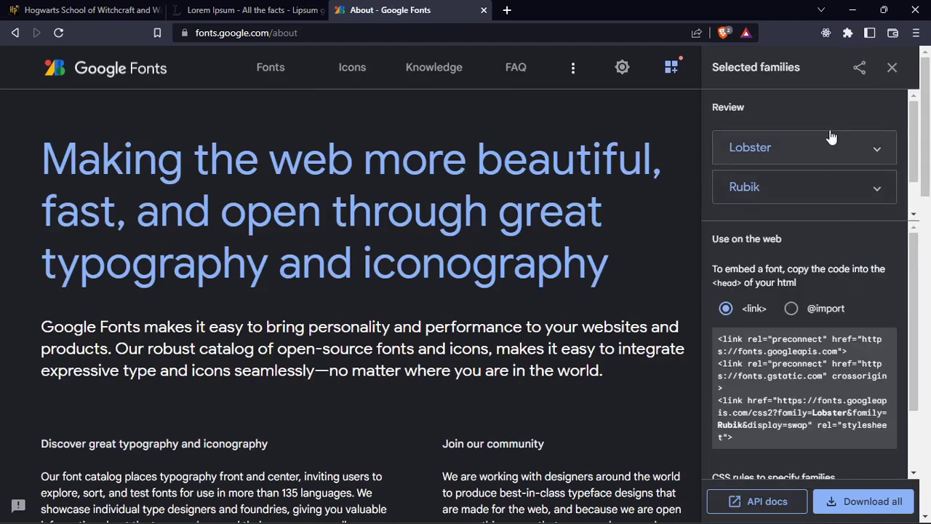
pyautogui.click(892, 67)
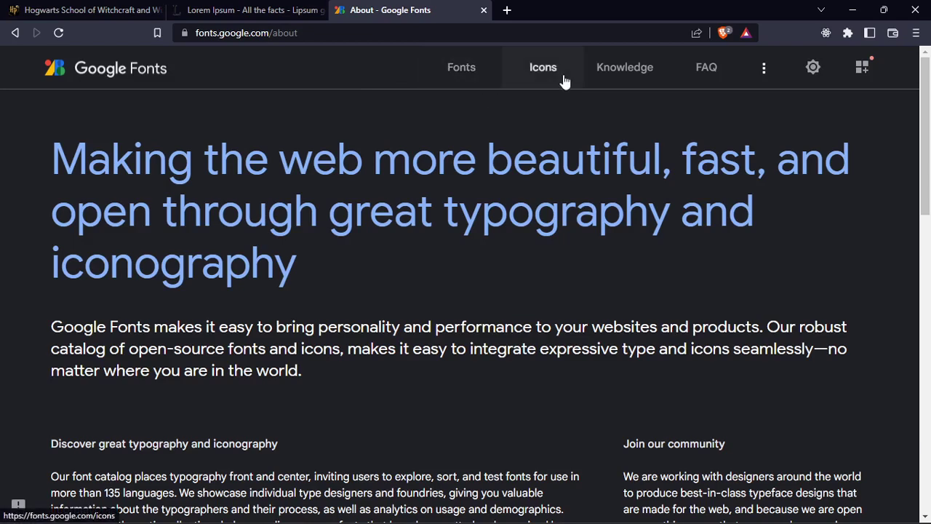
# - Open the Google Fonts catalogue and look through the font families it offers
pyautogui.click(488, 84)
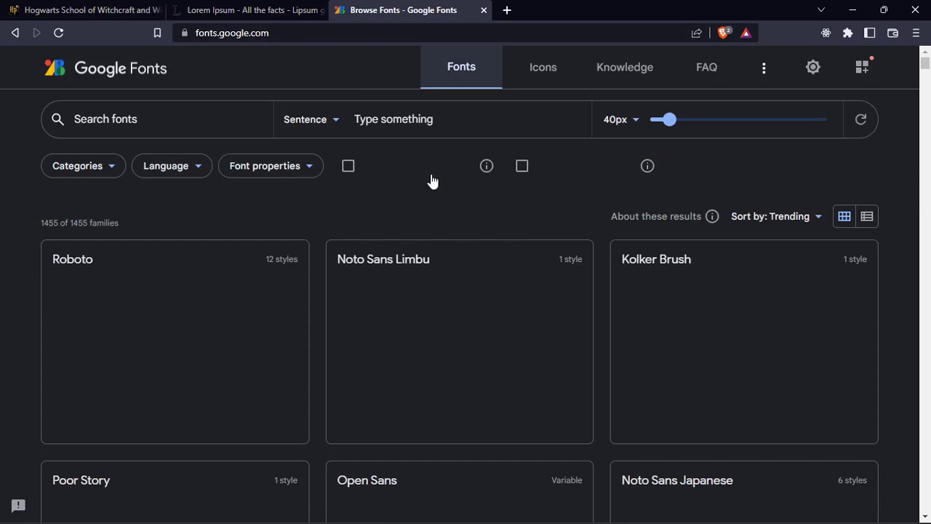
pyautogui.scroll(-5, 432, 181)
pyautogui.scroll(3, 526, 281)
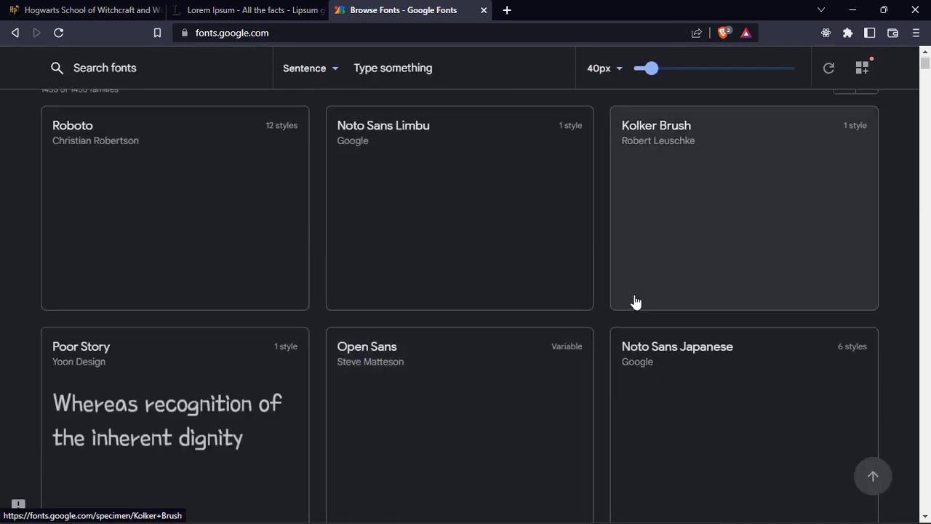
pyautogui.scroll(2, 234, 241)
# - Filter the font catalogue to the Serif category only, excluding Sans Serif, Display, Handwriting and Monospace
pyautogui.click(102, 168)
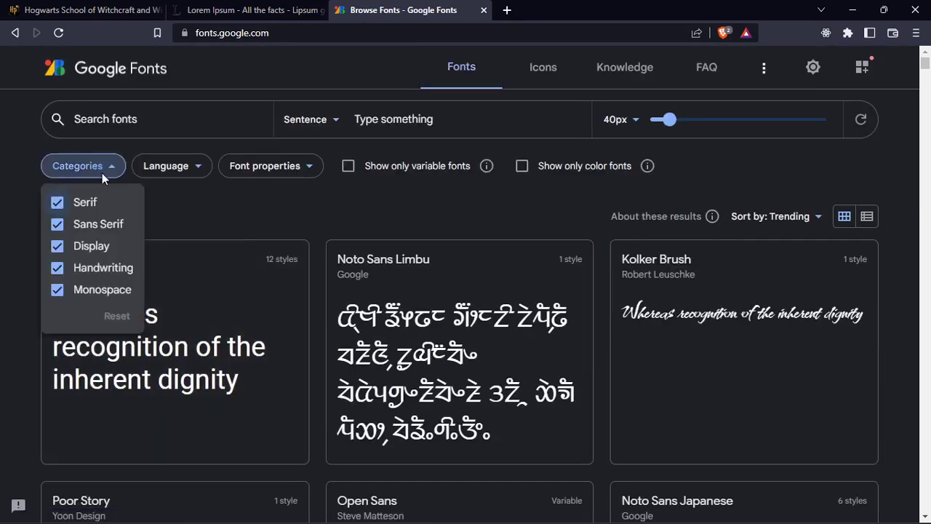
pyautogui.click(86, 227)
pyautogui.click(86, 248)
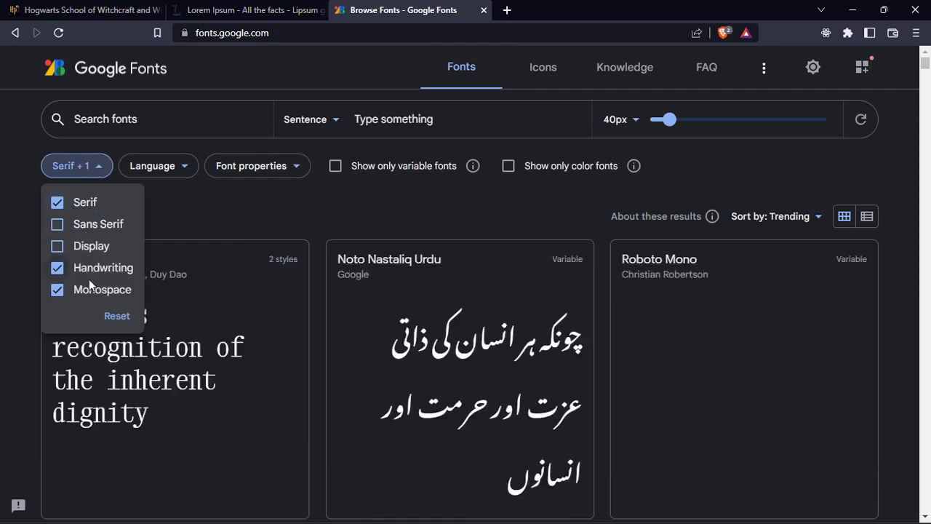
pyautogui.click(89, 270)
pyautogui.click(91, 291)
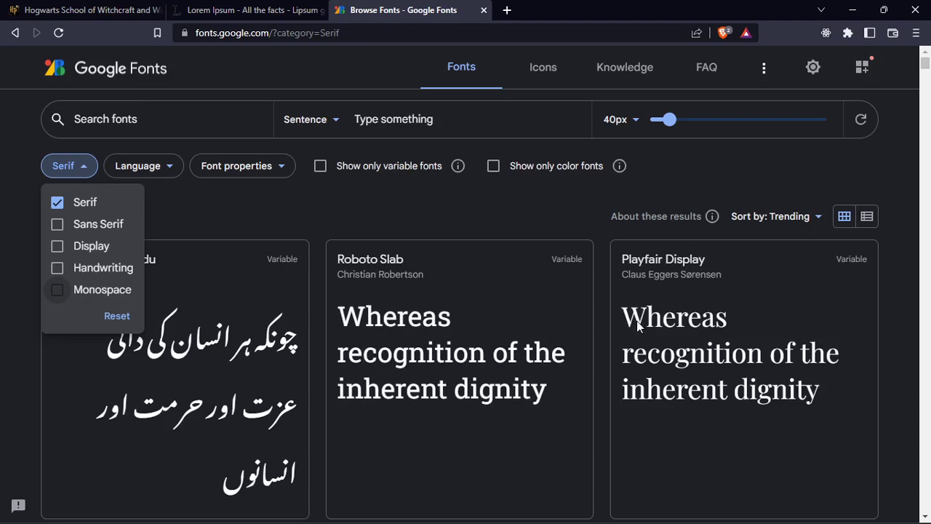
# - Switch the category filter to Sans Serif only, followed by Display only, to compare their font samples
pyautogui.click(56, 228)
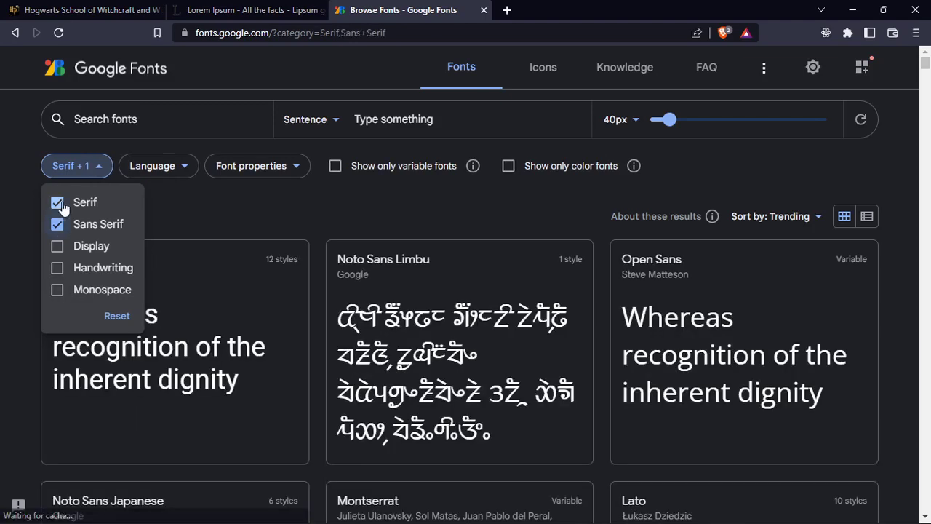
pyautogui.click(60, 205)
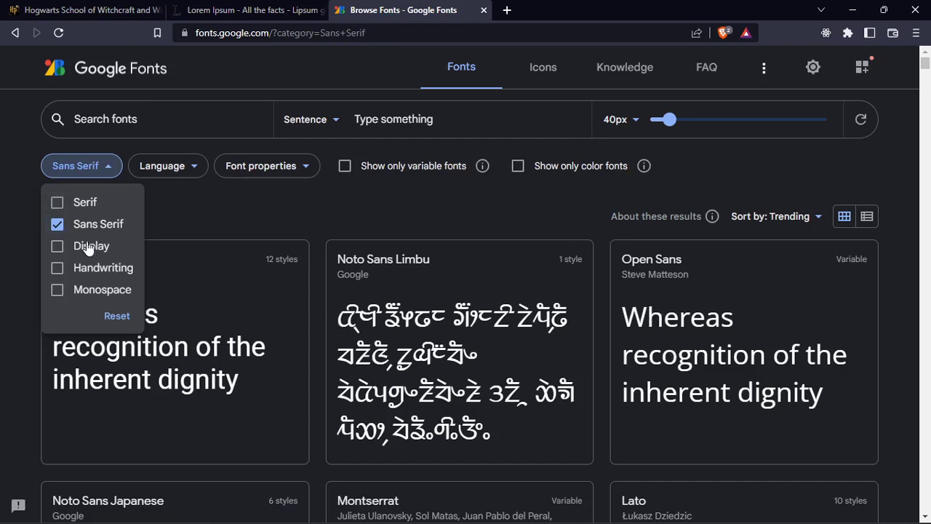
pyautogui.click(58, 246)
pyautogui.click(59, 224)
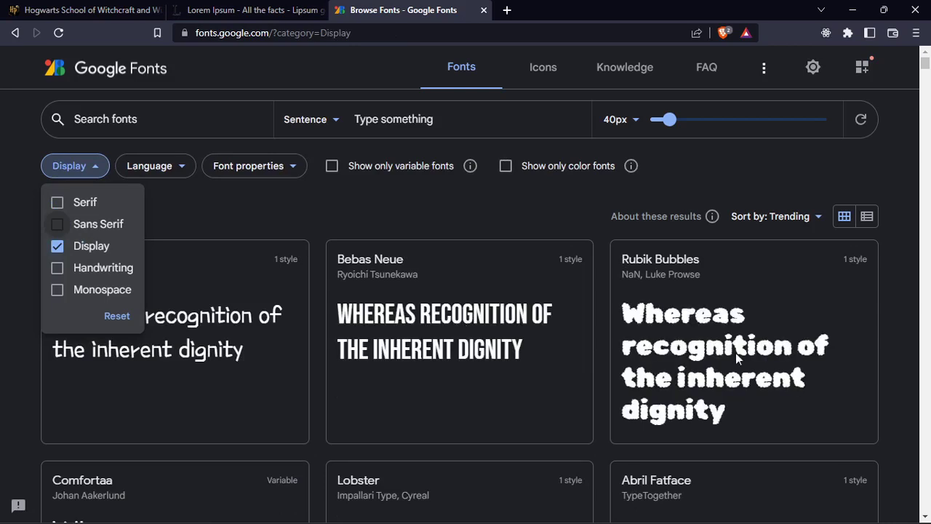
# - Switch the category filter to Handwriting only and add the Monospace category to compare their samples
pyautogui.click(72, 263)
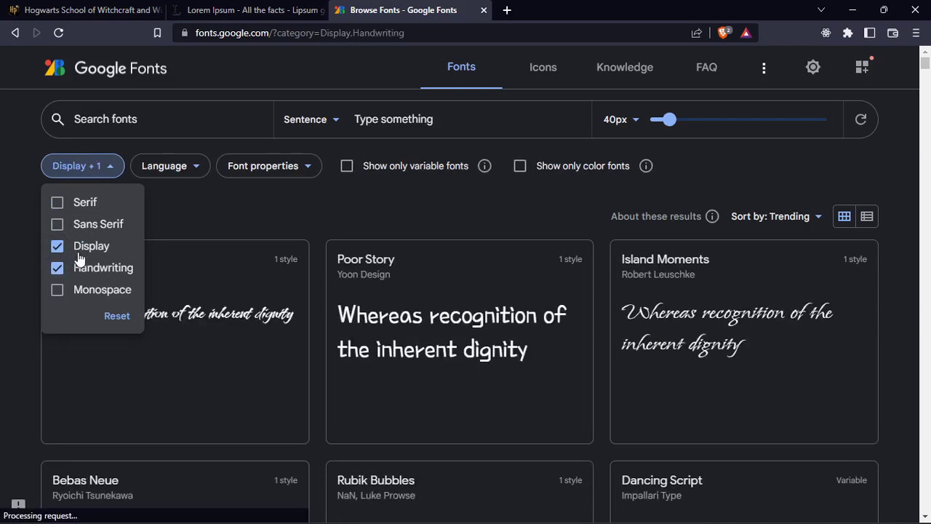
pyautogui.click(83, 249)
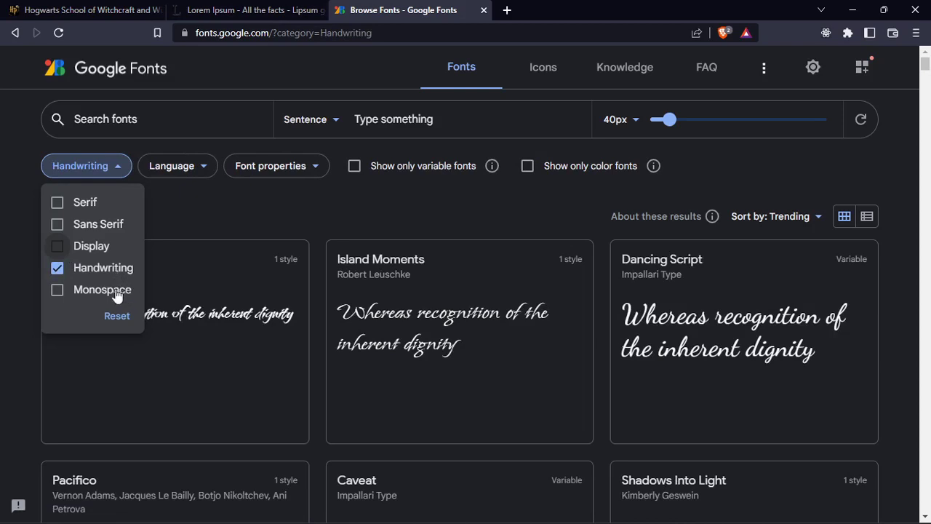
pyautogui.click(102, 275)
pyautogui.click(106, 279)
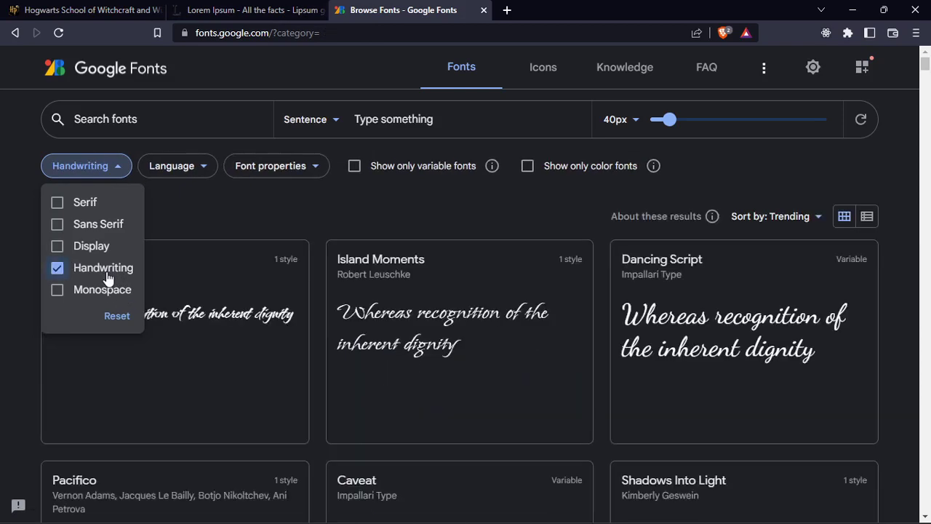
pyautogui.click(122, 291)
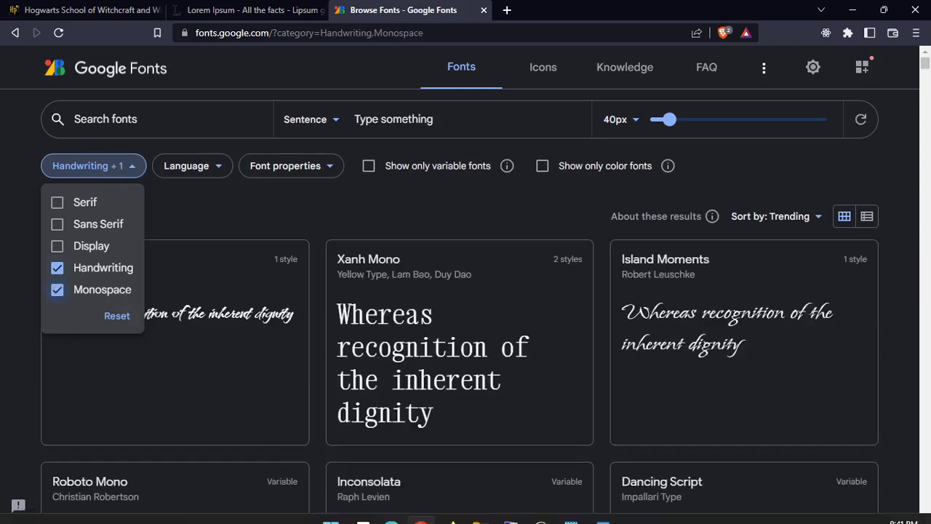
# - Remove the Monospace and Handwriting categories from the filter and show Serif fonts only
pyautogui.click(58, 289)
pyautogui.click(75, 275)
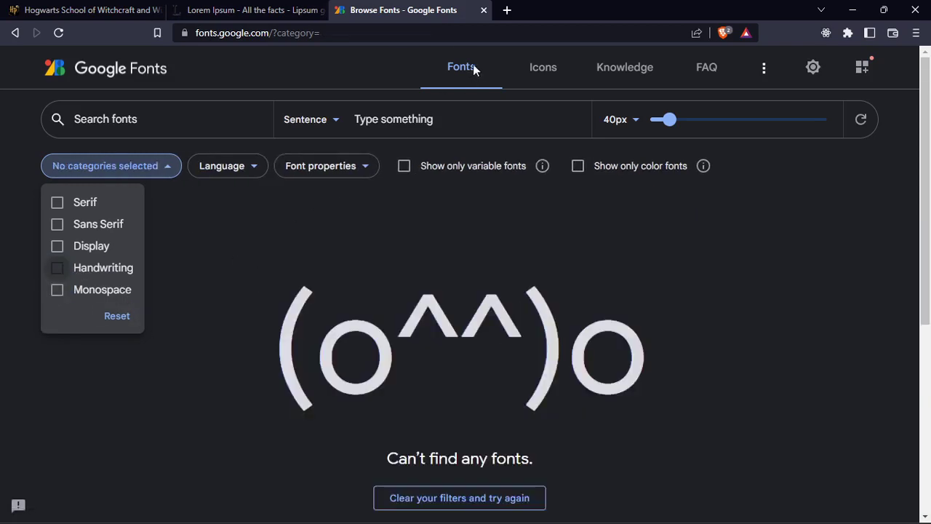
pyautogui.click(85, 206)
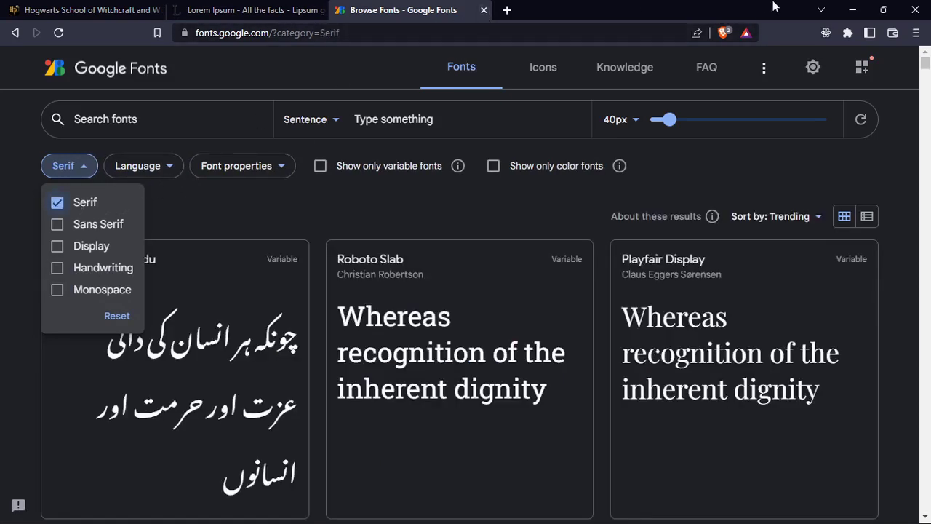
# - Switch back to the Word document, view the list of available fonts and close it without choosing one
pyautogui.click(852, 10)
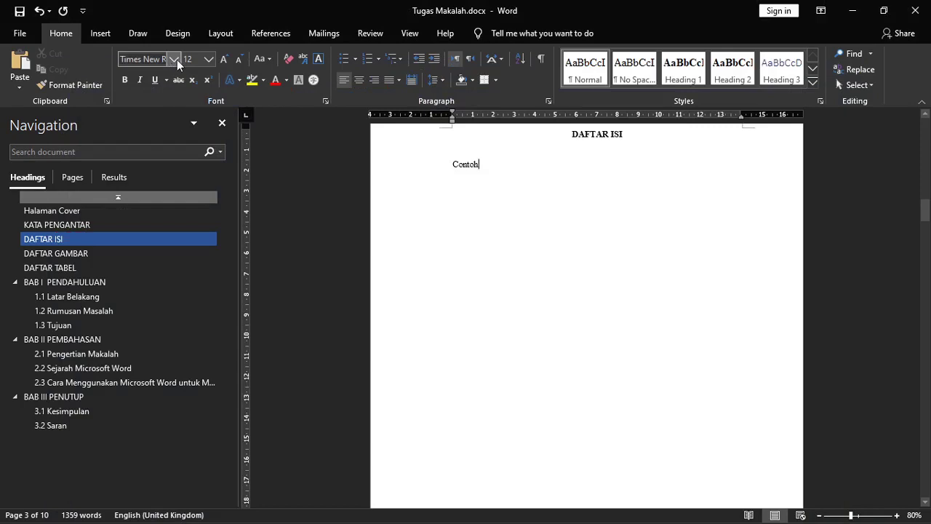
pyautogui.click(177, 60)
pyautogui.click(177, 58)
pyautogui.click(177, 59)
pyautogui.click(177, 59)
pyautogui.click(177, 59)
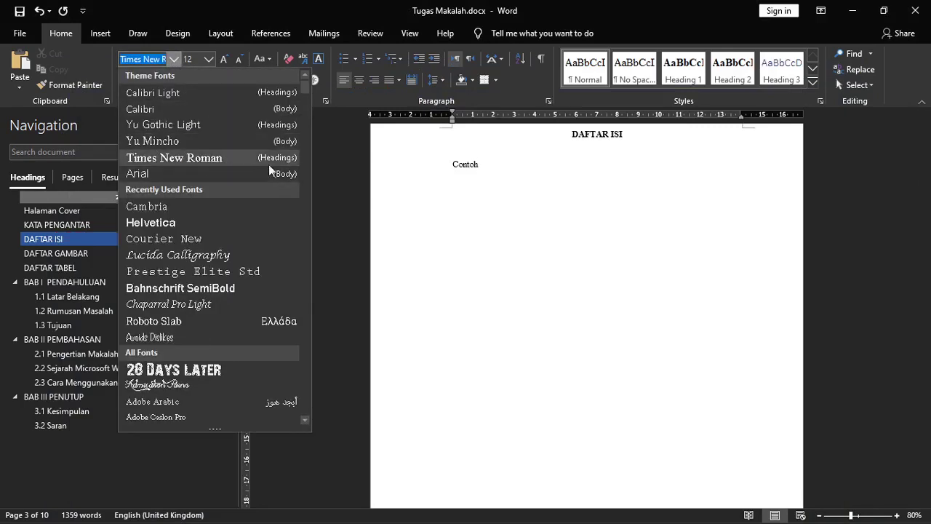
pyautogui.click(478, 161)
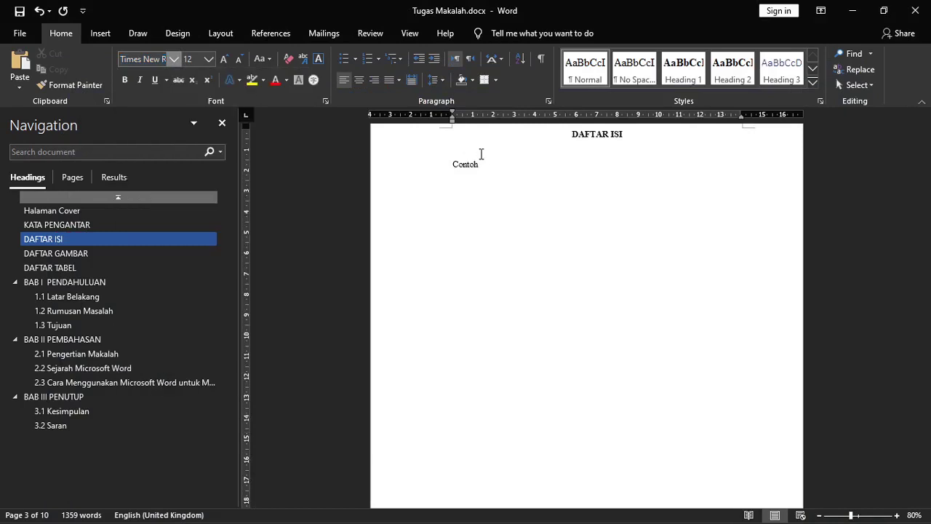
# - View the list of available font sizes without choosing one and select the word "Contoh"
pyautogui.click(208, 59)
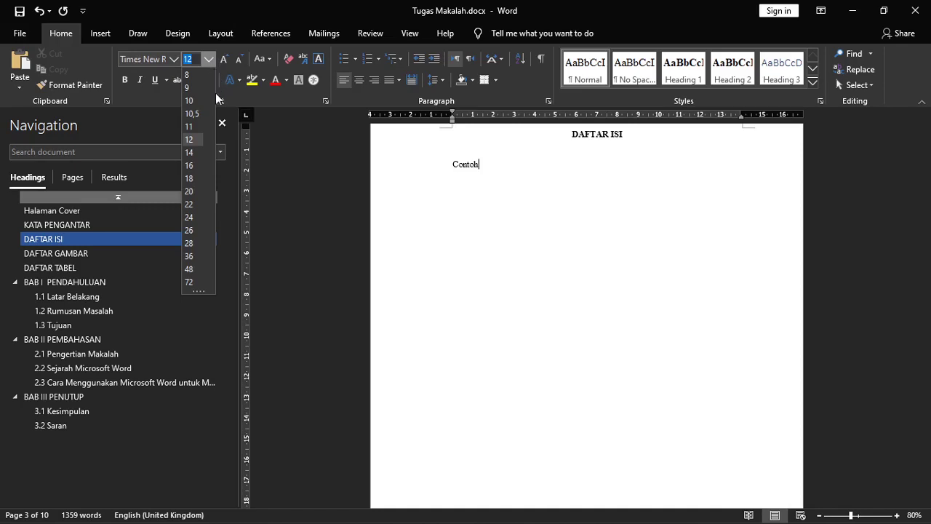
pyautogui.click(488, 169)
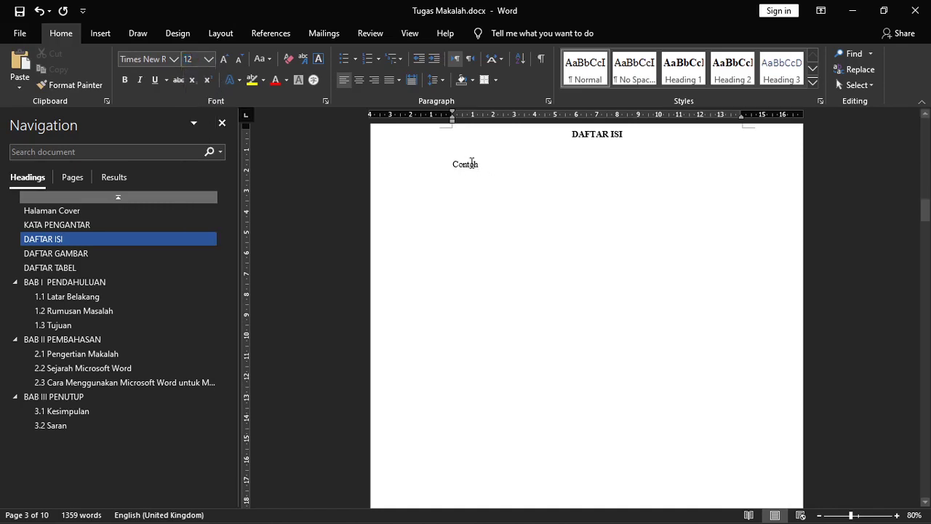
pyautogui.doubleClick(482, 164)
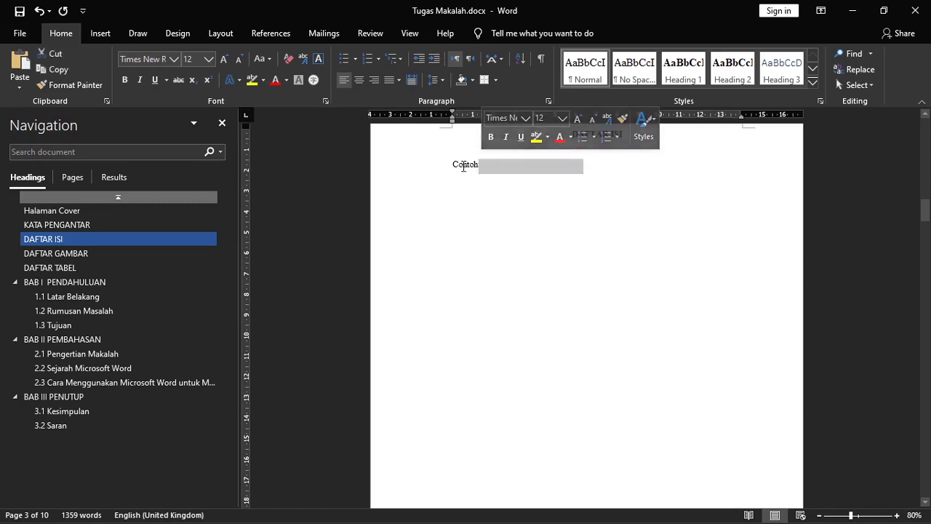
pyautogui.click(464, 166)
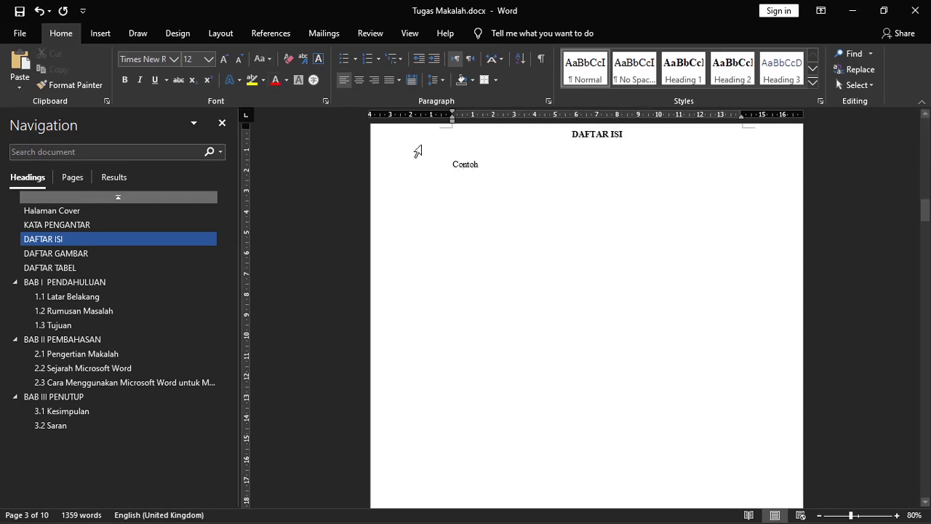
pyautogui.doubleClick(459, 166)
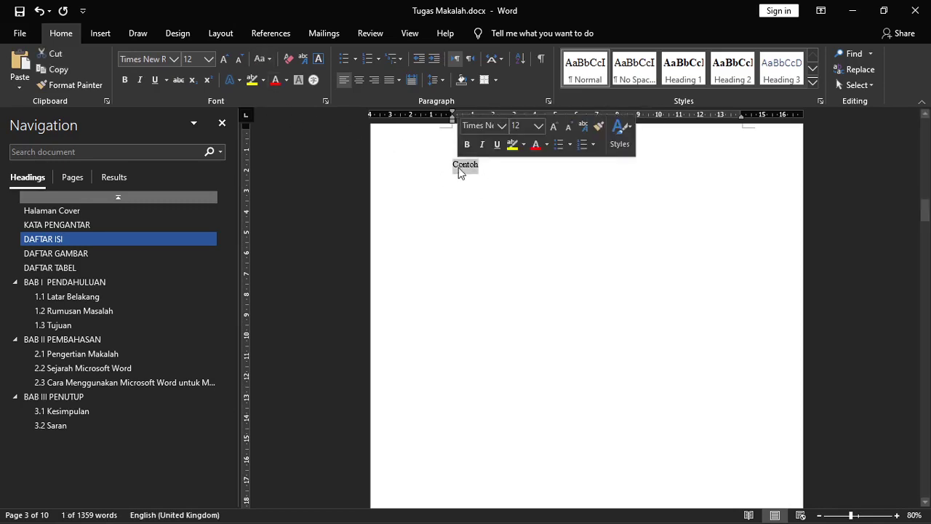
# - Add the text "dnaowndn" after "Contoh" in font size 20
pyautogui.click(506, 175)
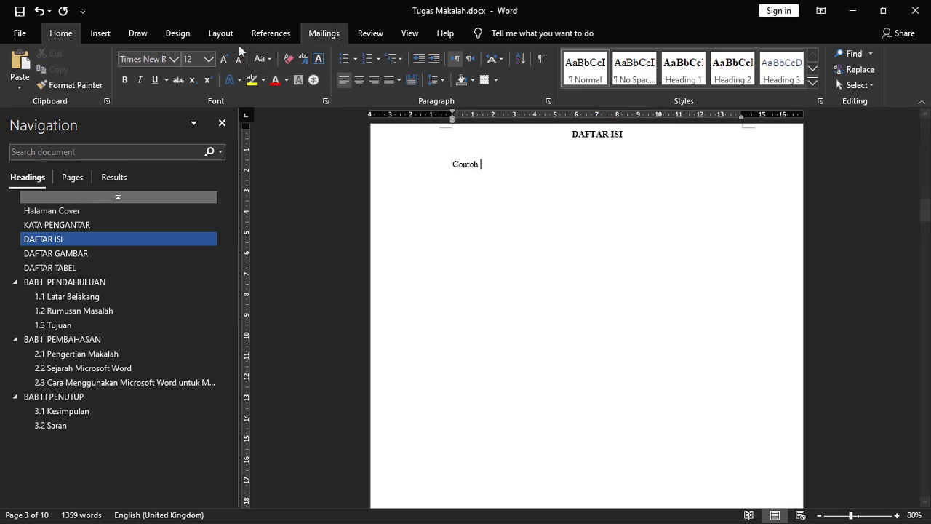
pyautogui.click(210, 59)
pyautogui.click(194, 197)
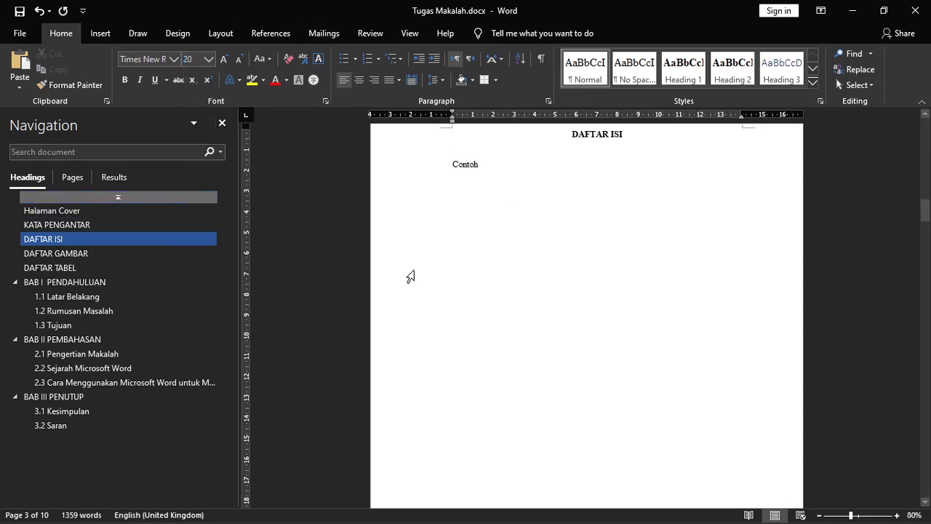
pyautogui.write('dnaowndn')
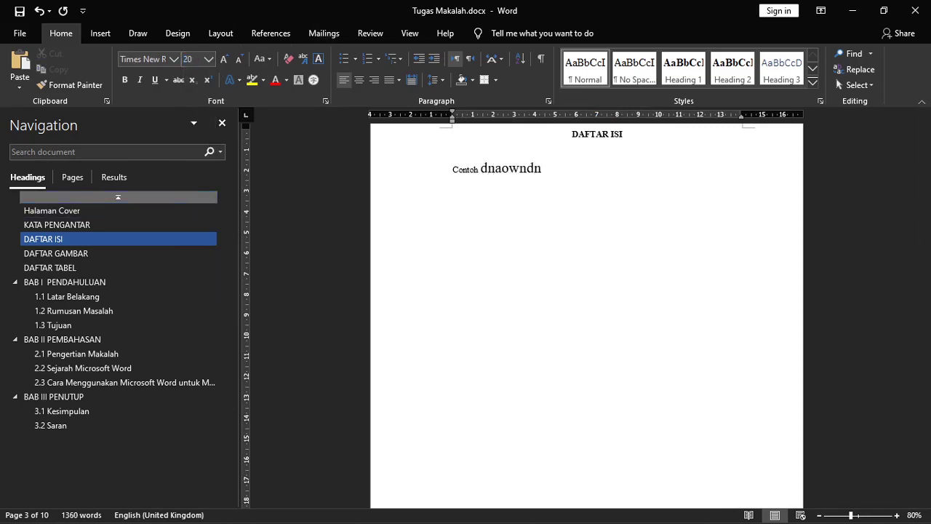
# - Add the word "Naon" after "dnaowndn" in font size 36
pyautogui.click(209, 62)
pyautogui.click(190, 255)
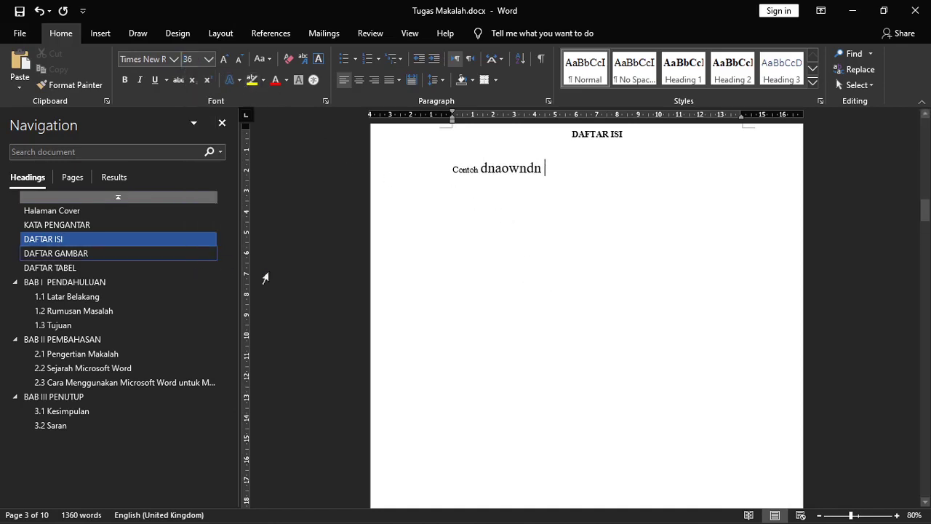
pyautogui.write('Naon')
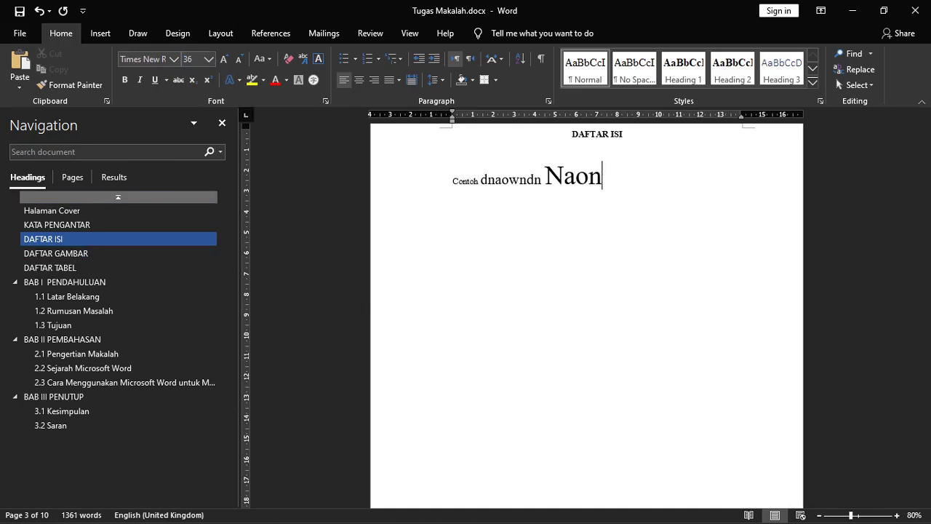
# - Add the word "Aing" after "Naon" in font size 18
pyautogui.click(208, 59)
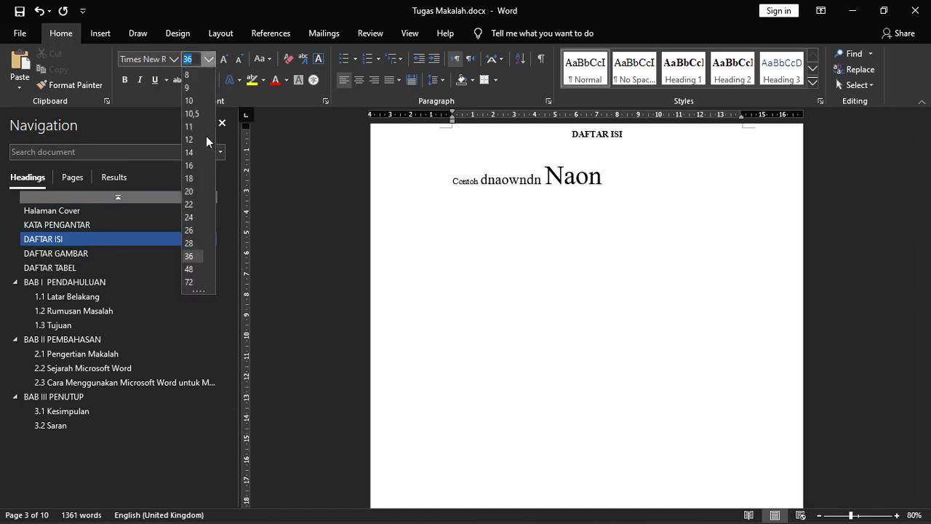
pyautogui.click(197, 176)
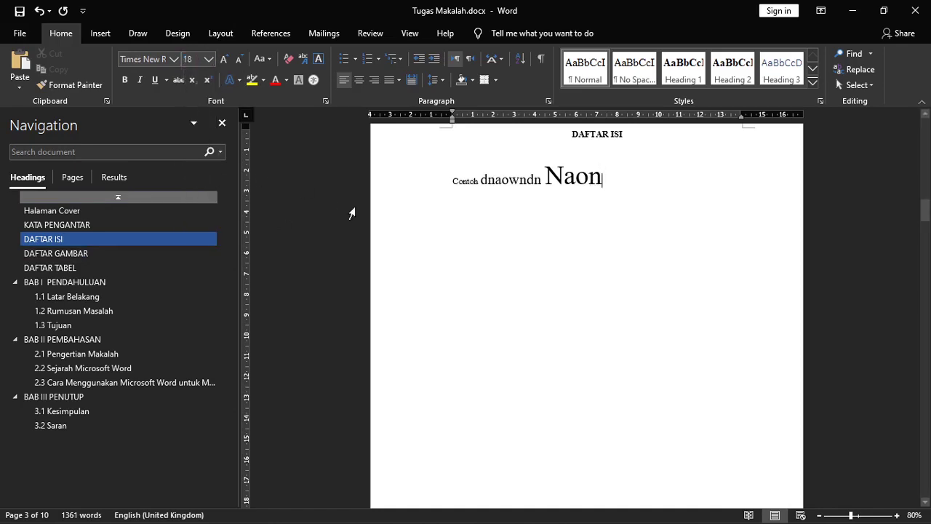
pyautogui.write('Aing')
# - Repeatedly shrink and grow the font size of the whole line "Contoh dnaowndn Naon Aing", keeping its words' sizes different
pyautogui.moveTo(634, 182); pyautogui.dragTo(470, 183)
pyautogui.click(635, 181)
pyautogui.click(237, 60)
pyautogui.moveTo(637, 180); pyautogui.dragTo(454, 178)
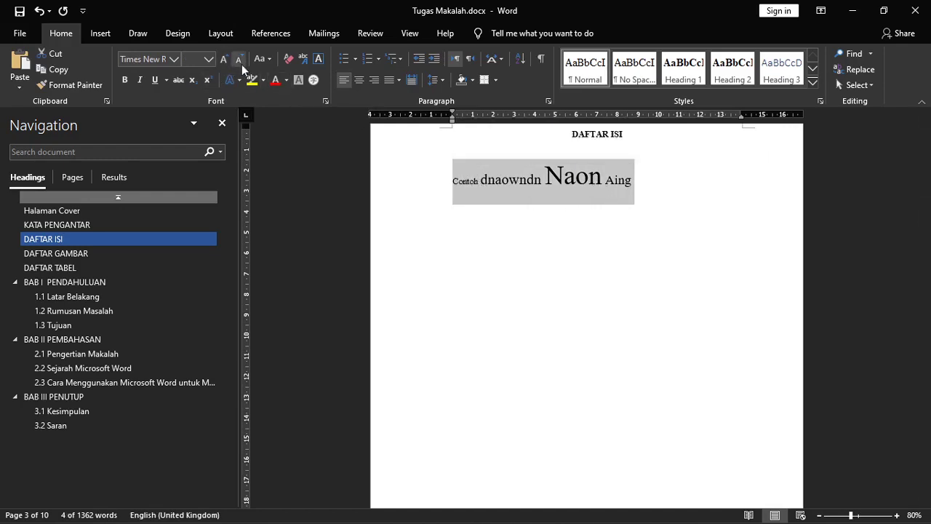
pyautogui.hotkey('ctrl', 'shift', ',')
pyautogui.hotkey('ctrl', 'shift', '.')
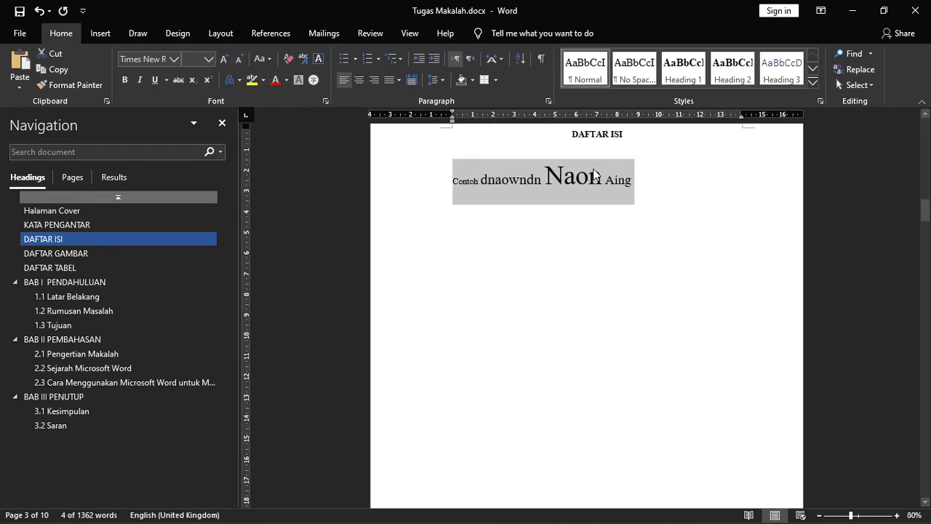
pyautogui.hotkey('ctrl', 'shift', ',')
pyautogui.hotkey('ctrl', 'shift', '.')
pyautogui.hotkey('ctrl', 'shift', ',')
pyautogui.hotkey('ctrl', 'shift', '.')
pyautogui.hotkey('ctrl', 'shift', ',')
pyautogui.hotkey('ctrl', 'shift', '.')
pyautogui.hotkey('ctrl', 'shift', '.')
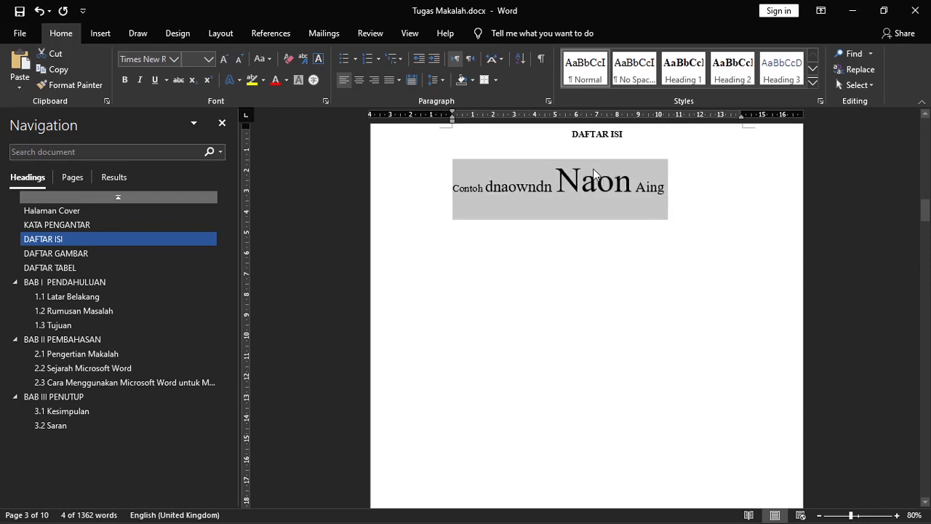
pyautogui.hotkey('ctrl', 'shift', '.')
pyautogui.hotkey('ctrl', 'shift', '.')
pyautogui.hotkey('ctrl', 'shift', ',')
pyautogui.hotkey('ctrl', 'shift', ',')
pyautogui.hotkey('ctrl', 'shift', '.')
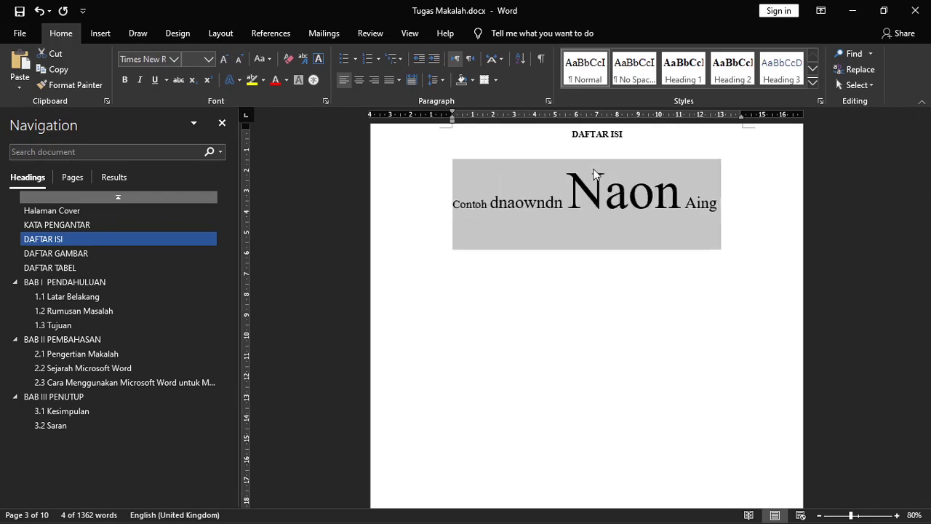
# - Set the font size of the whole line "Contoh dnaowndn Naon Aing" to 12 and deselect it
pyautogui.click(208, 59)
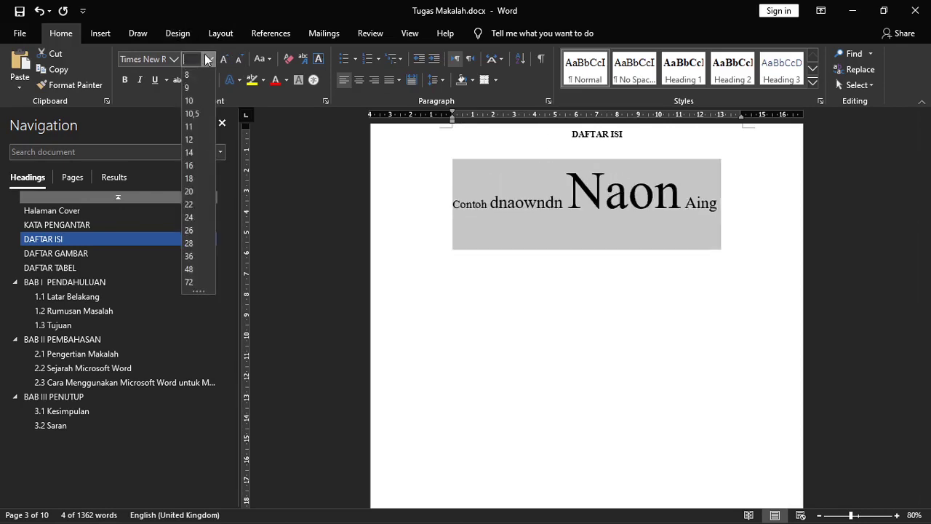
pyautogui.click(198, 143)
pyautogui.click(554, 175)
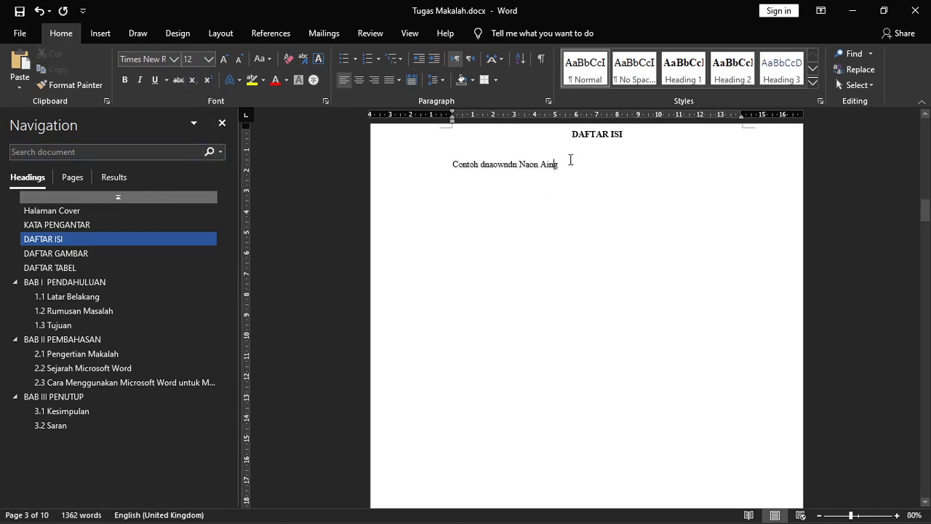
# - Select the whole line "Contoh dnaowndn Naon Aing" and look through the available Change Case options
pyautogui.moveTo(575, 170); pyautogui.dragTo(433, 188)
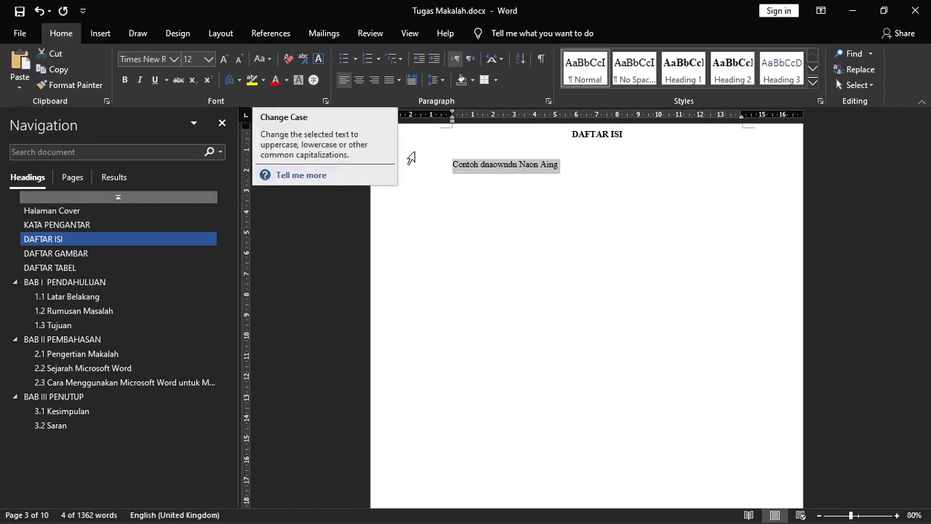
pyautogui.click(481, 165)
pyautogui.moveTo(565, 164); pyautogui.dragTo(452, 169)
pyautogui.click(457, 166)
pyautogui.click(503, 173)
pyautogui.click(564, 166)
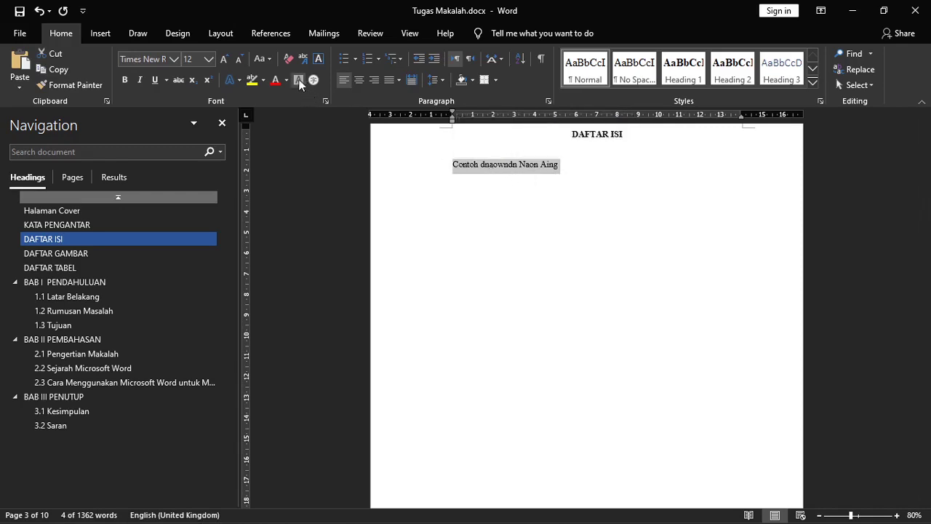
pyautogui.click(270, 60)
pyautogui.press('Escape')
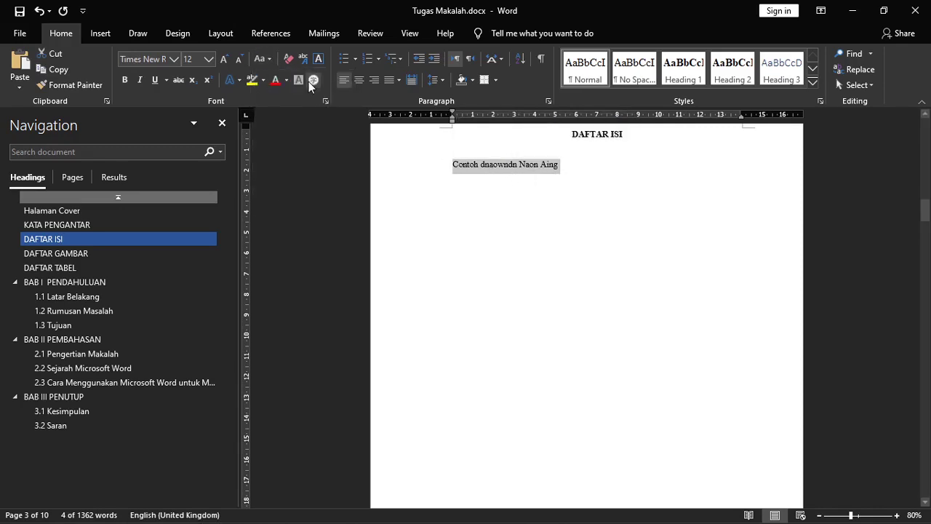
pyautogui.click(263, 63)
pyautogui.press('Escape')
# - Add a period after "Aing" and change the whole line to lowercase
pyautogui.click(566, 170)
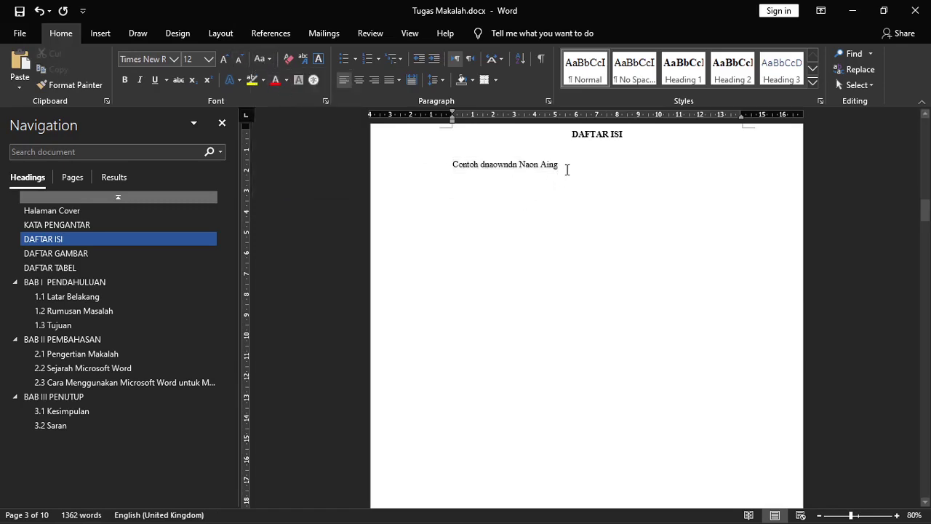
pyautogui.write('.')
pyautogui.click(410, 167)
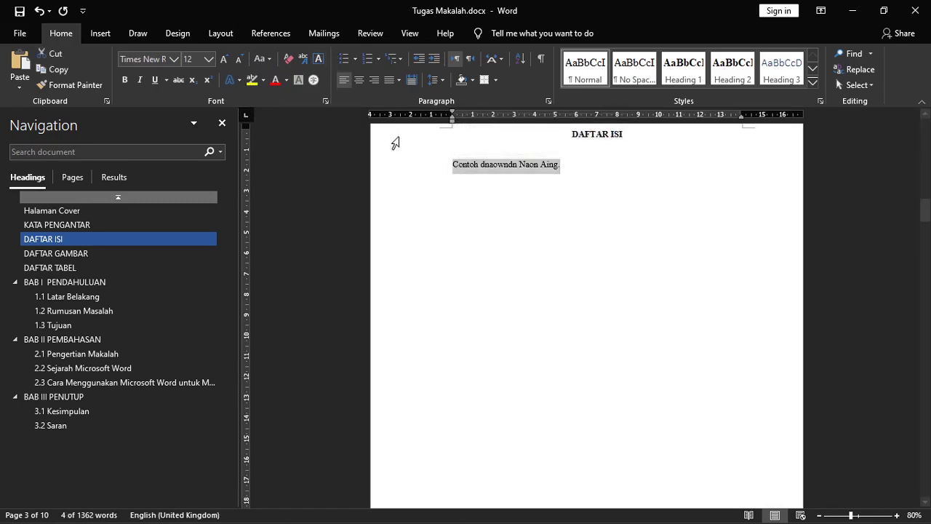
pyautogui.click(489, 172)
pyautogui.moveTo(455, 164); pyautogui.dragTo(544, 157)
pyautogui.click(263, 58)
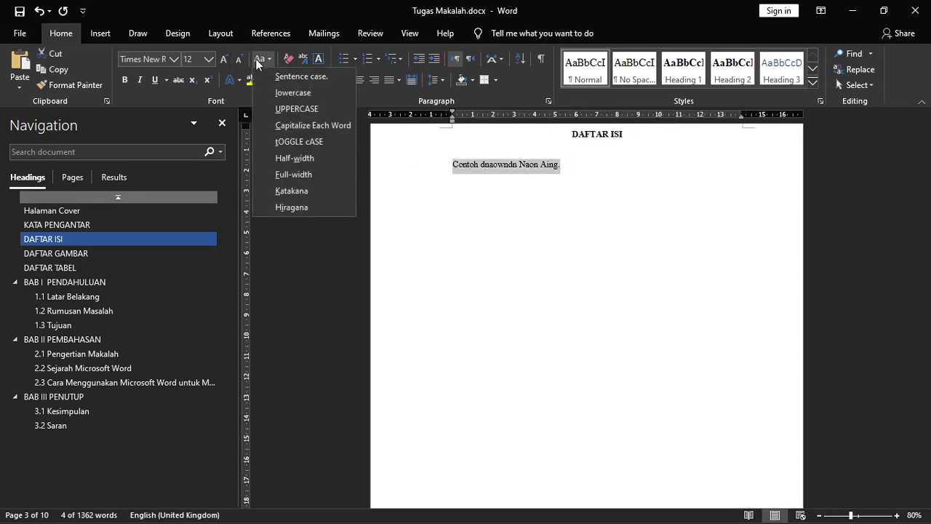
pyautogui.click(293, 98)
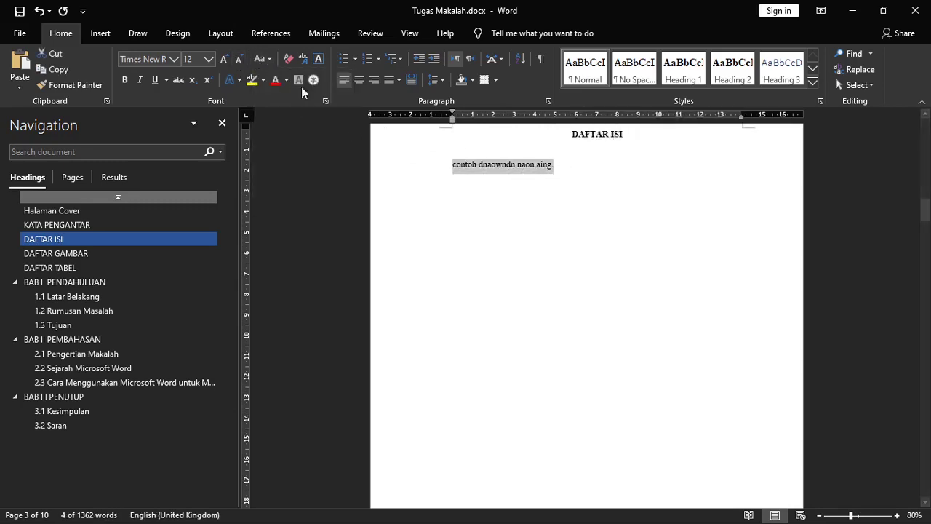
# - Change the selected line below the DAFTAR ISI heading to sentence case
pyautogui.click(263, 59)
pyautogui.click(283, 75)
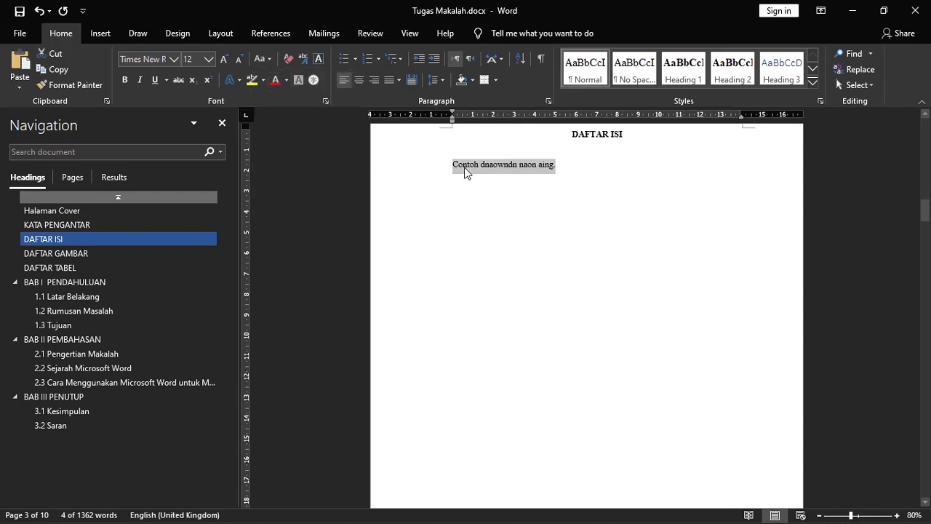
pyautogui.scroll(5, 475, 166)
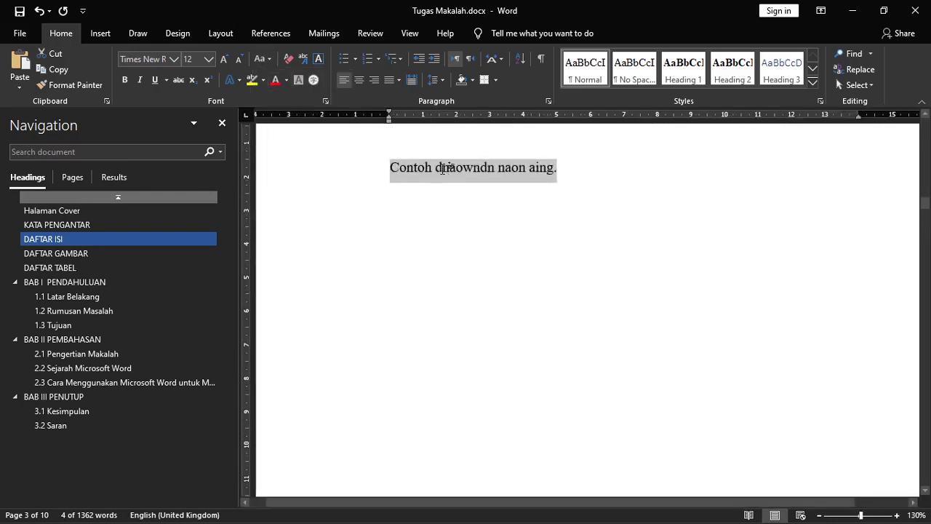
pyautogui.scroll(3, 445, 181)
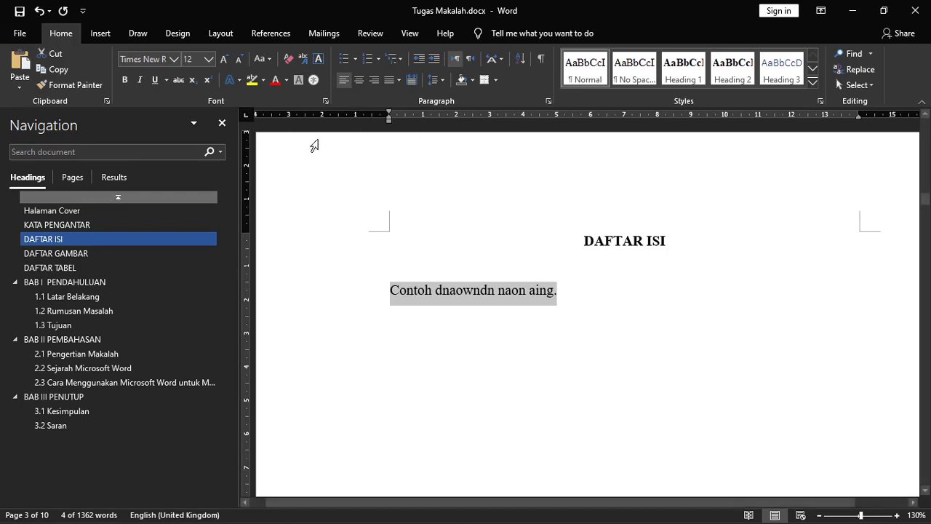
# - Change the case of the selected line to lowercase, followed by UPPERCASE
pyautogui.click(264, 59)
pyautogui.click(292, 88)
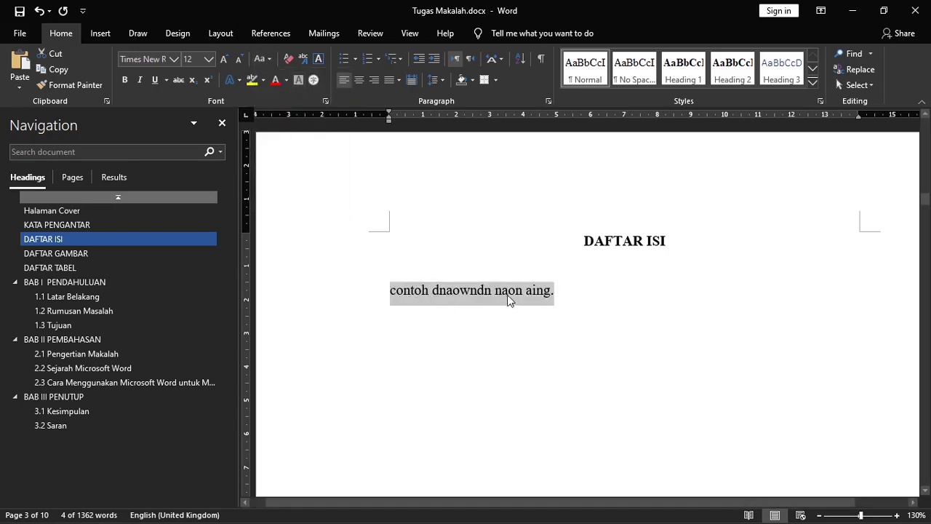
pyautogui.click(265, 59)
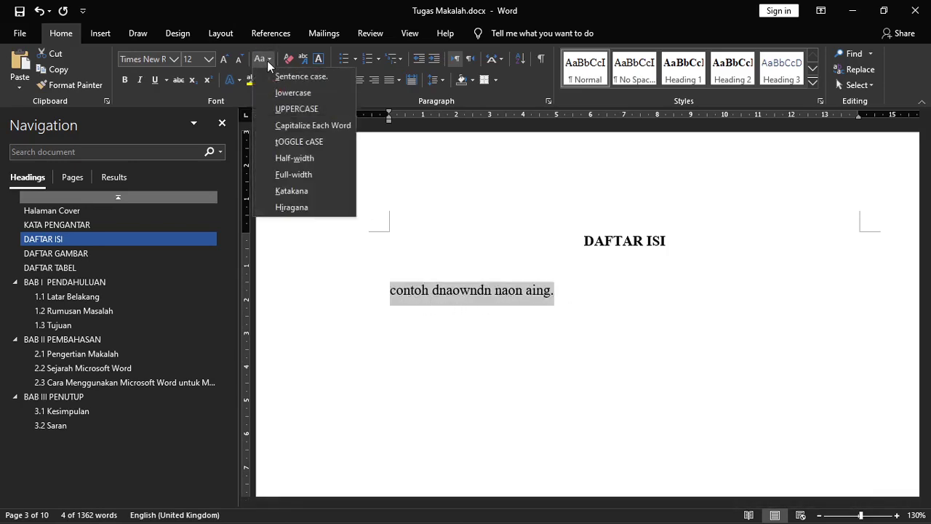
pyautogui.click(301, 112)
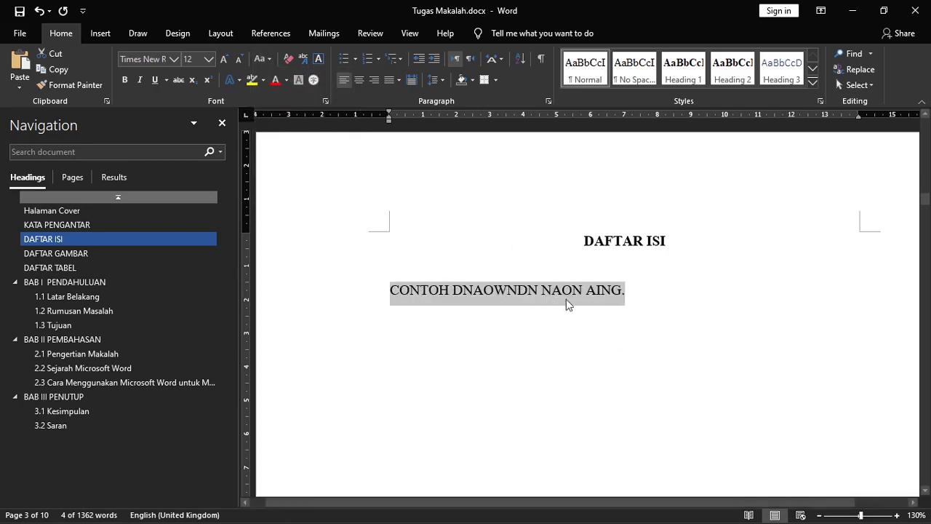
# - Apply the Capitalize Each Word case to the selected line below the DAFTAR ISI heading
pyautogui.scroll(-1, 565, 301)
pyautogui.click(275, 61)
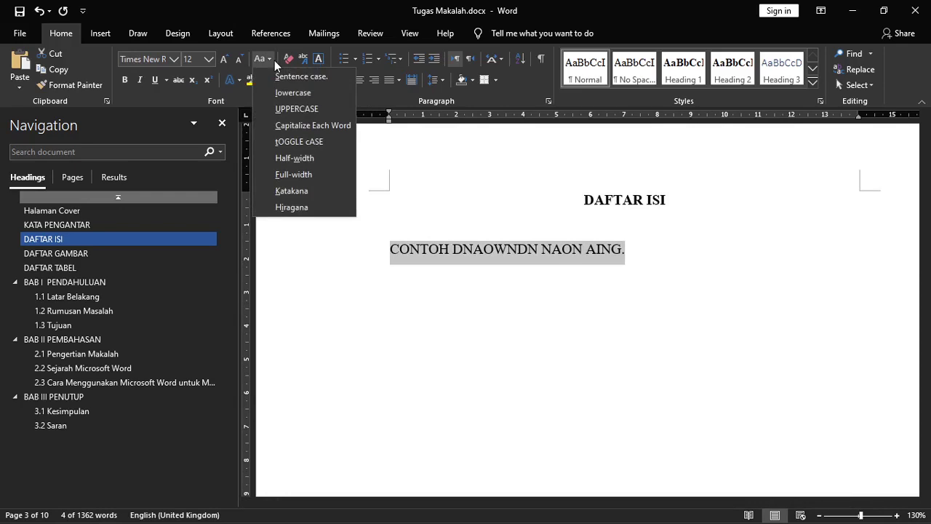
pyautogui.click(303, 125)
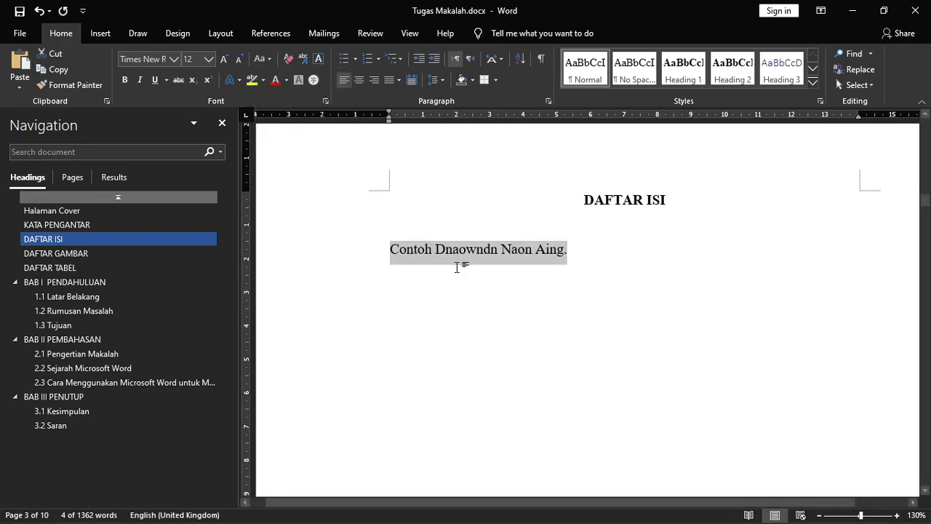
# - Add the sample text "Let camelCase" after the line's period and delete it again
pyautogui.click(579, 250)
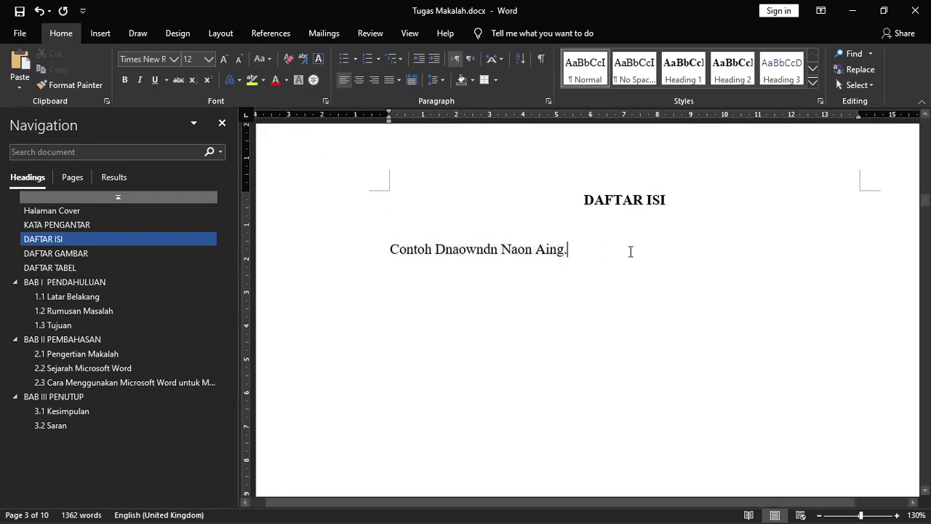
pyautogui.write('Let ')
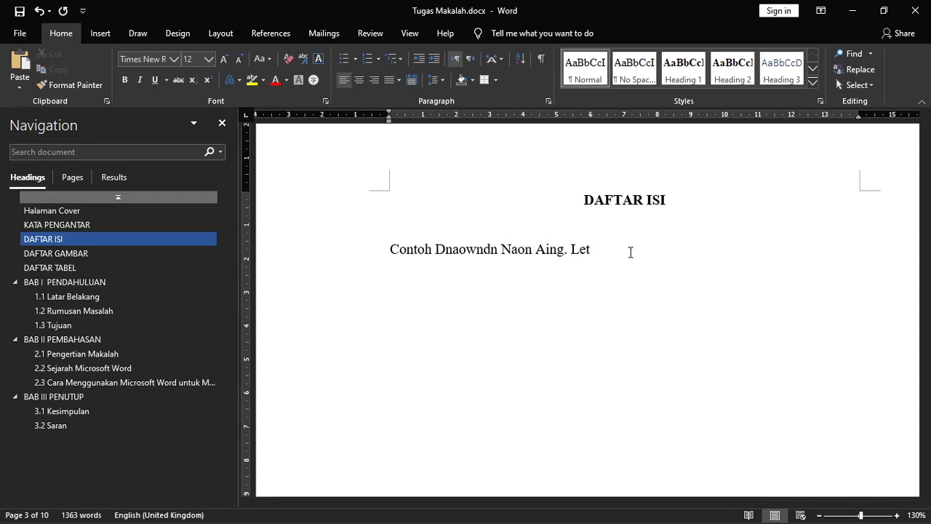
pyautogui.write('cameCase')
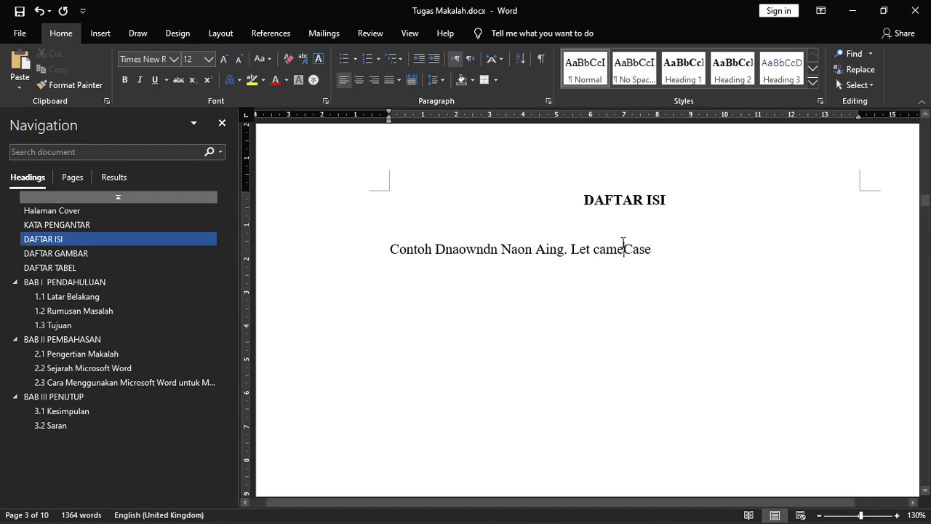
pyautogui.click(623, 243)
pyautogui.write('l')
pyautogui.moveTo(676, 251); pyautogui.dragTo(570, 249)
pyautogui.press('BackSpace')
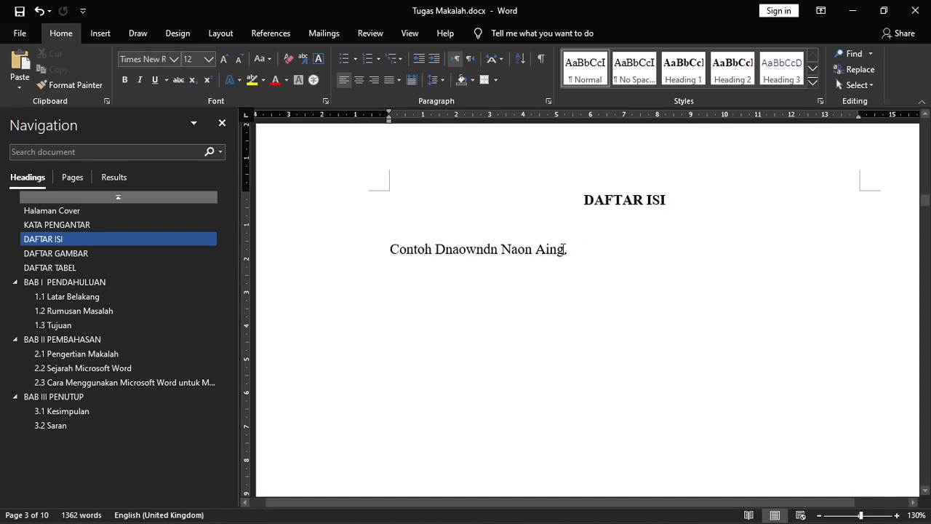
# - Apply toggle case to the whole line "Contoh Dnaowndn Naon Aing."
pyautogui.moveTo(571, 248); pyautogui.dragTo(393, 249)
pyautogui.click(258, 60)
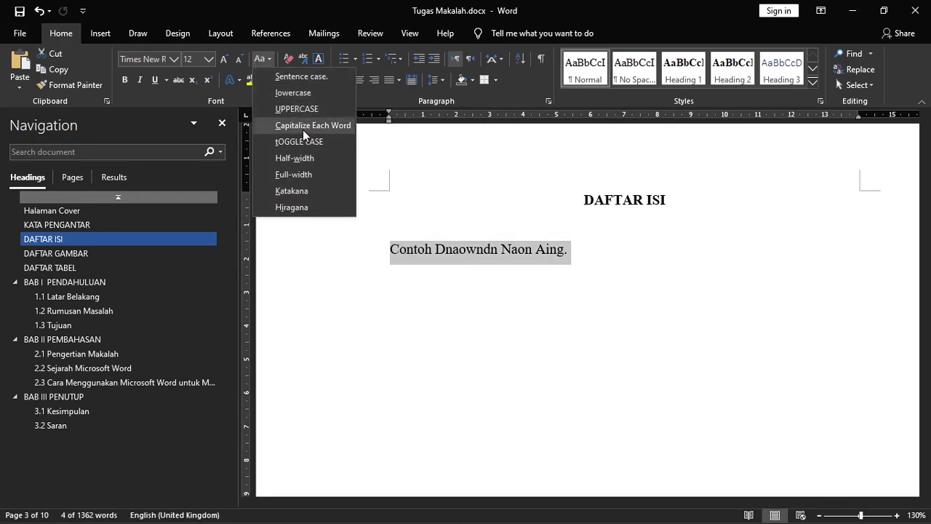
pyautogui.click(279, 142)
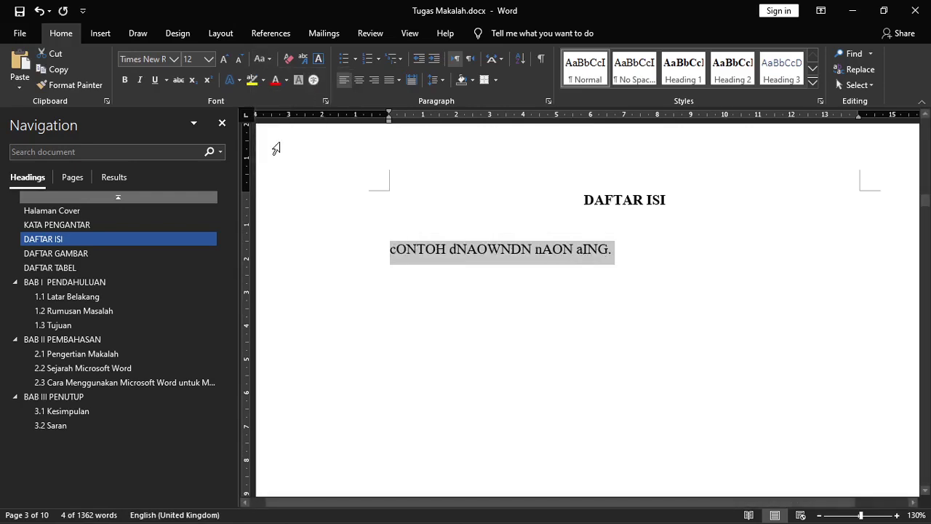
# - Convert the selected line to full-width characters and try the Hiragana conversion on it
pyautogui.click(262, 61)
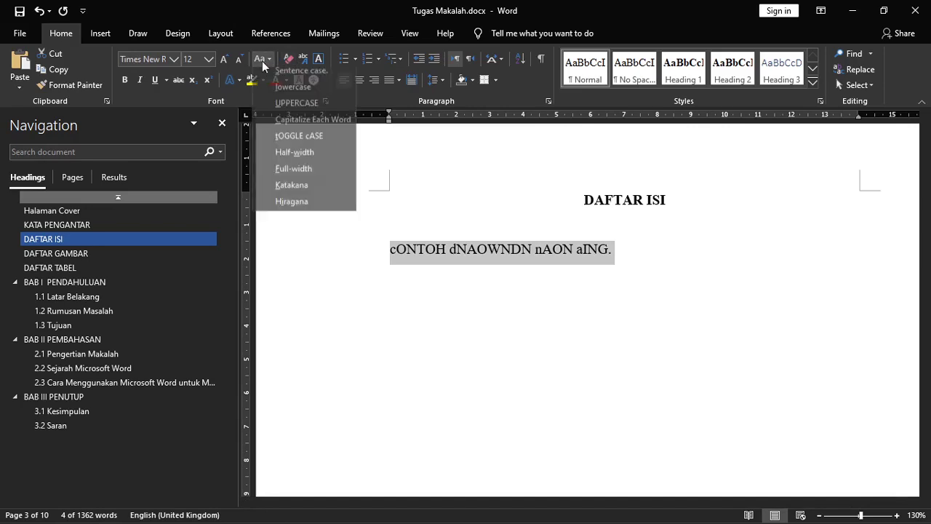
pyautogui.click(297, 175)
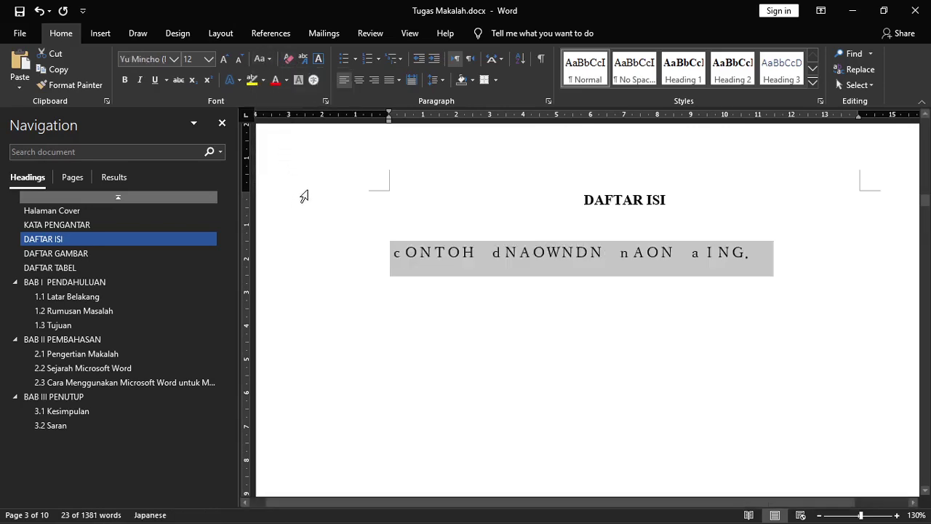
pyautogui.click(266, 59)
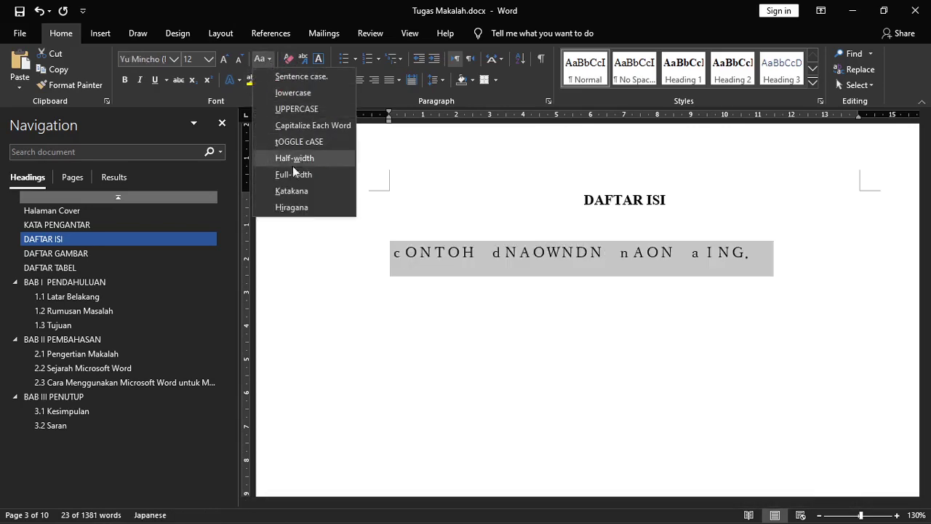
pyautogui.click(294, 208)
pyautogui.click(262, 60)
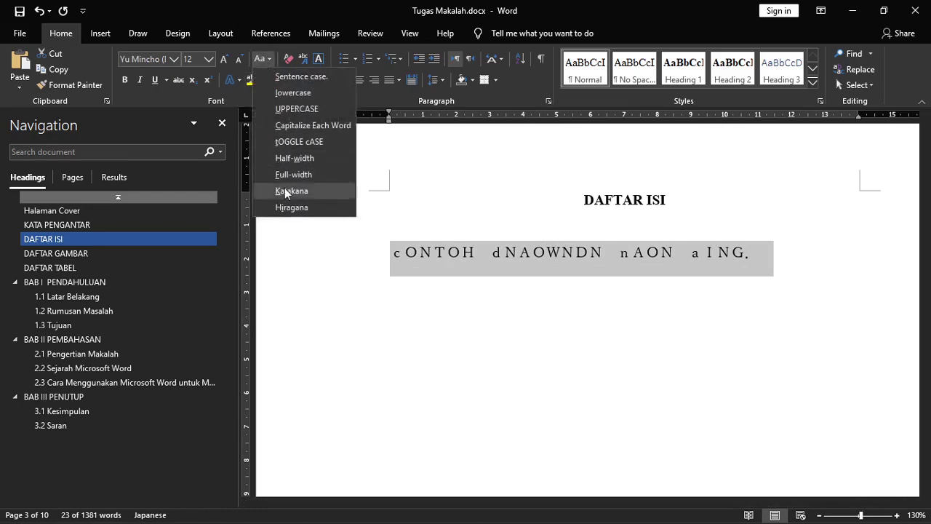
# - Change the line to sentence case with half-width characters, deselect it and view the Change Case options once more
pyautogui.click(302, 77)
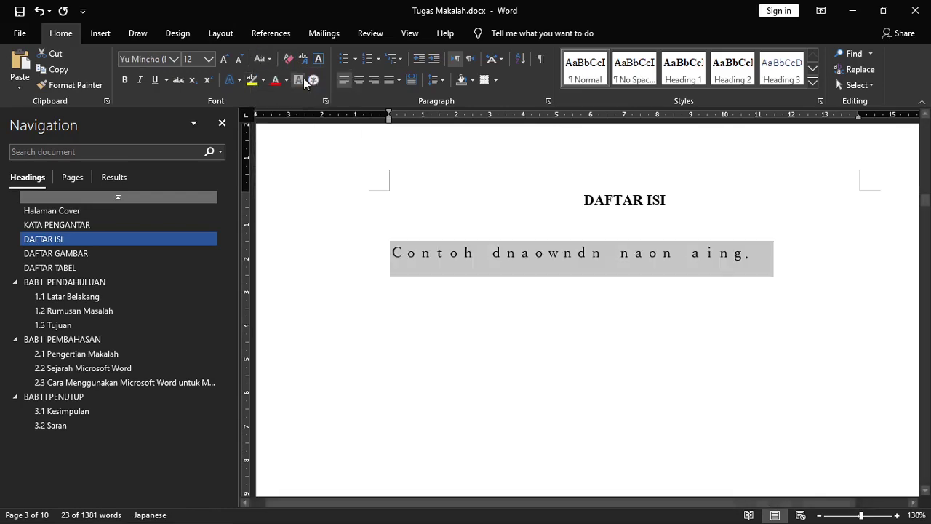
pyautogui.click(261, 61)
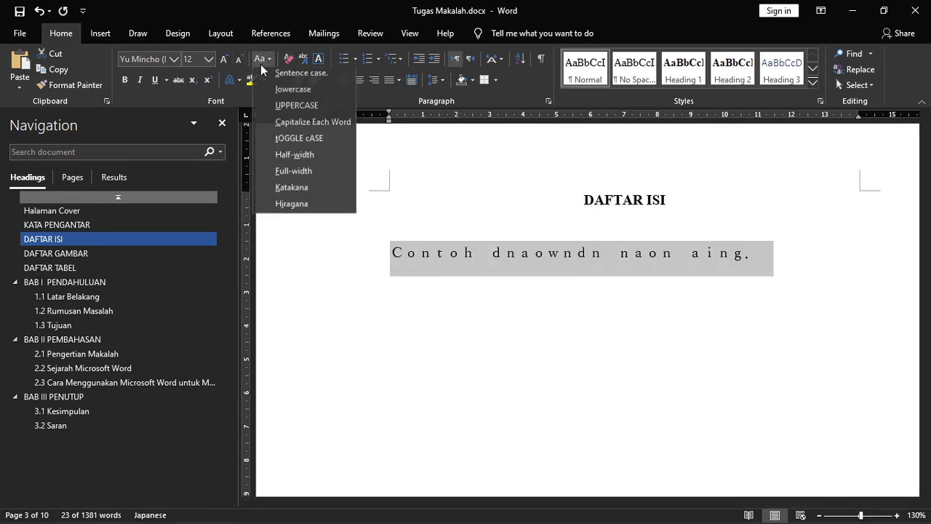
pyautogui.click(294, 159)
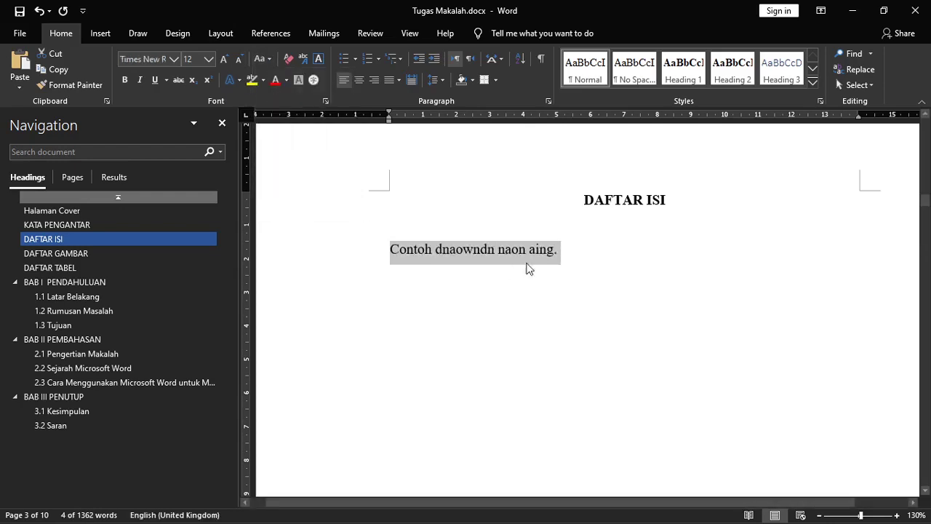
pyautogui.click(562, 254)
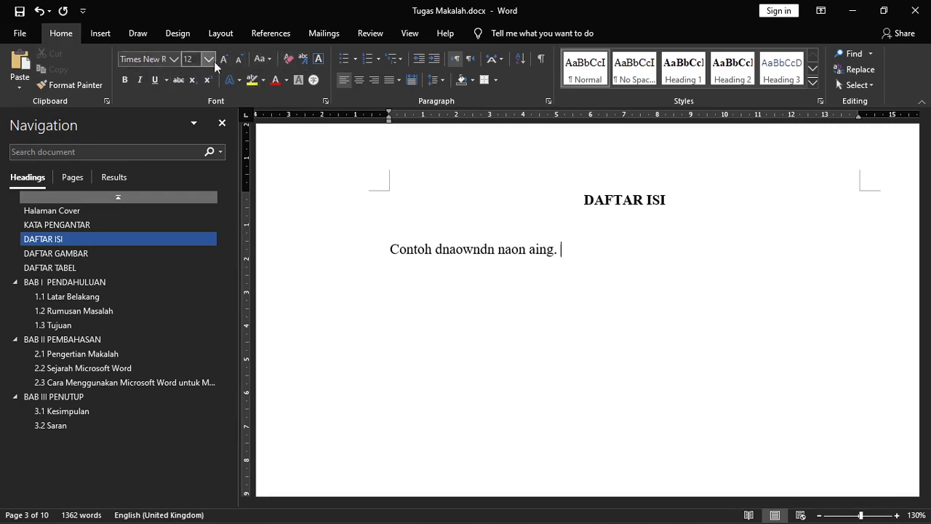
pyautogui.click(265, 59)
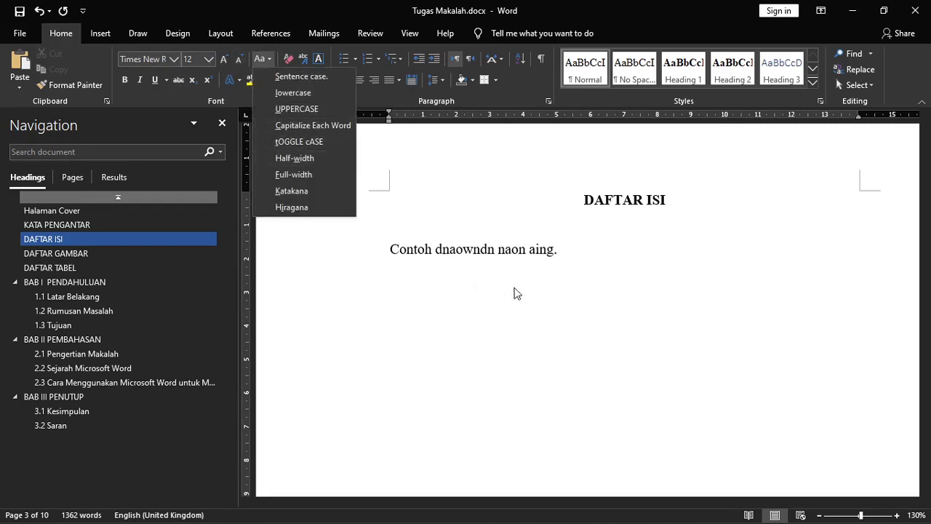
pyautogui.click(574, 250)
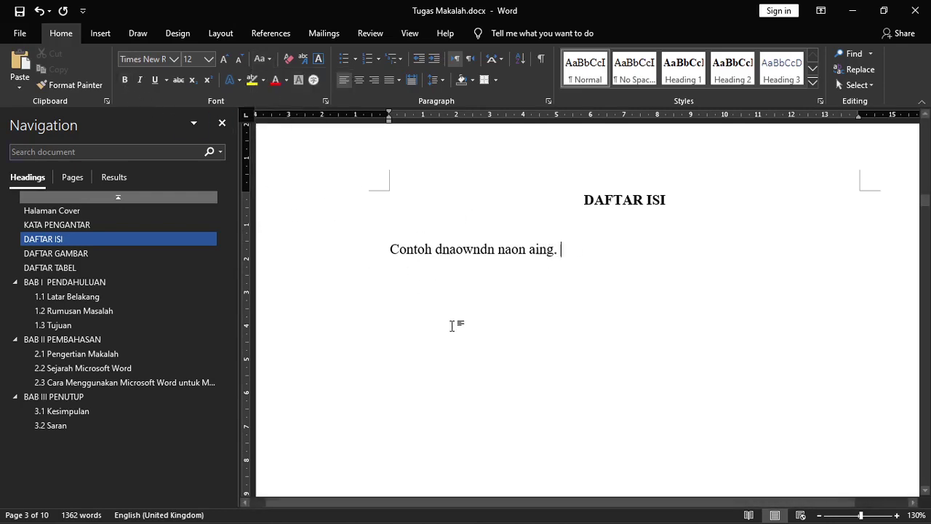
# - Make the word "Contoh" at the start of the line bold
pyautogui.doubleClick(413, 249)
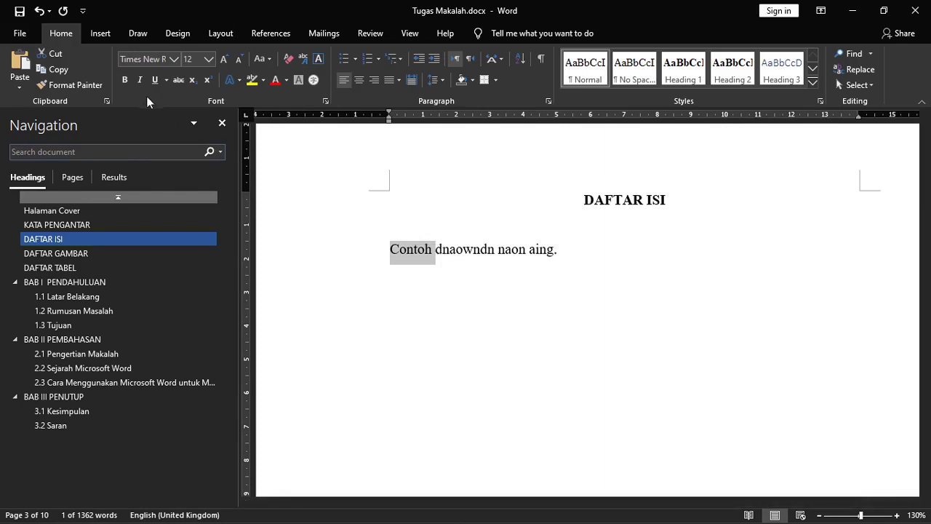
pyautogui.click(125, 80)
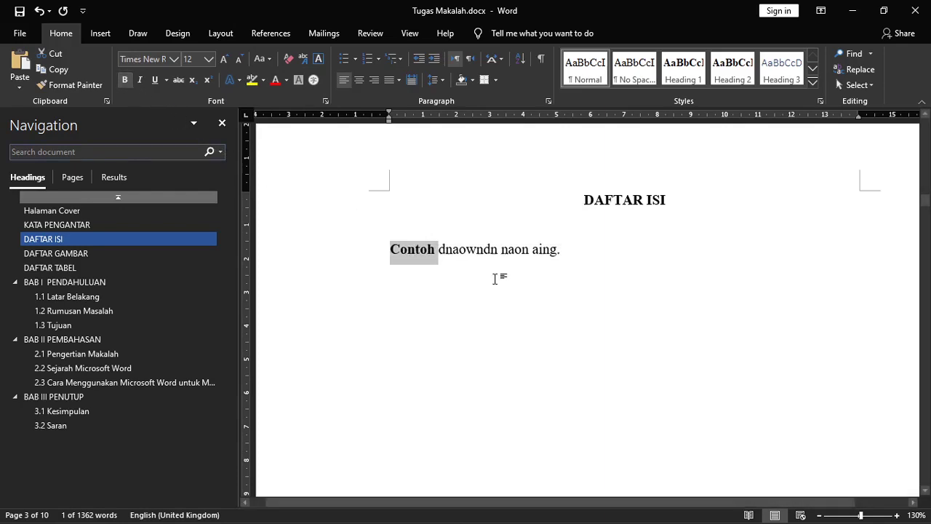
pyautogui.moveTo(587, 199); pyautogui.dragTo(651, 194)
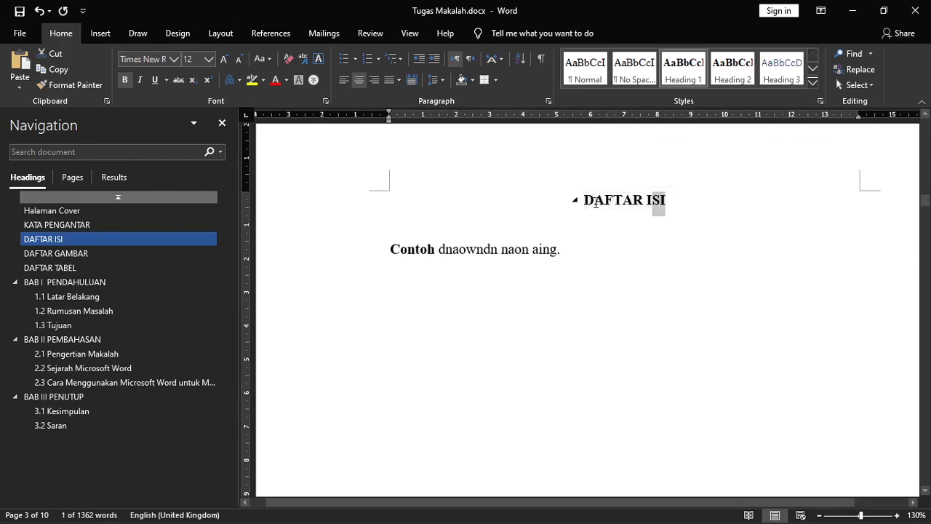
pyautogui.click(679, 202)
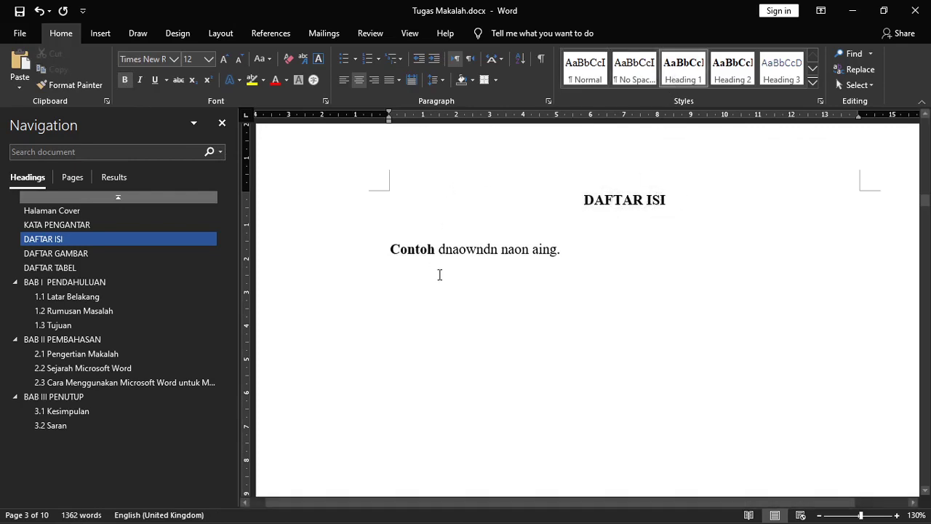
# - Make the word "dnaowndn" italic, undoing the bold applied to it by mistake
pyautogui.moveTo(439, 250); pyautogui.dragTo(491, 250)
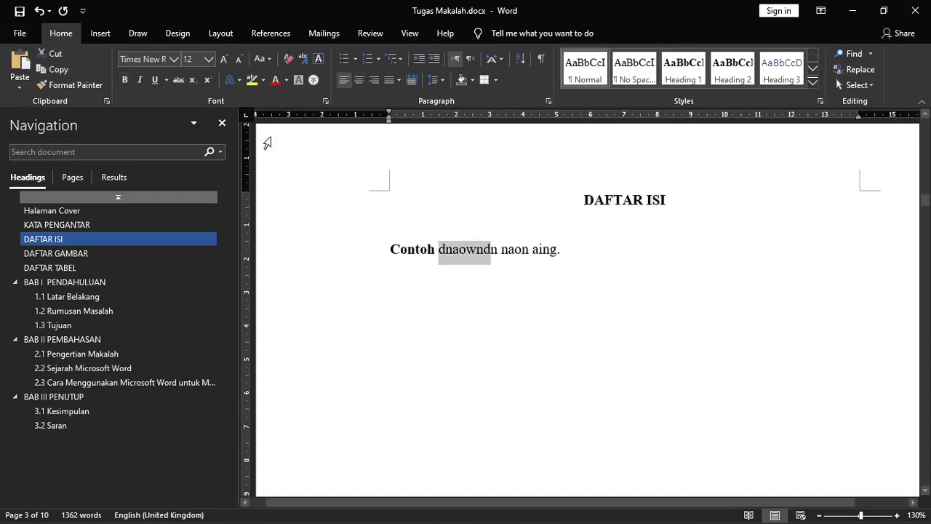
pyautogui.keyDown('shift'); pyautogui.click(496, 246); pyautogui.keyUp('shift')
pyautogui.click(131, 80)
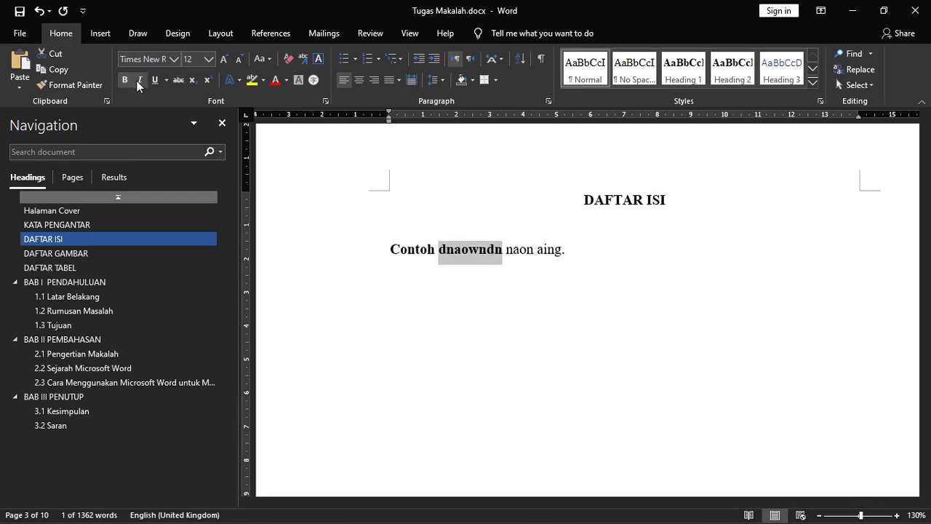
pyautogui.hotkey('ctrl', 'z')
pyautogui.click(140, 81)
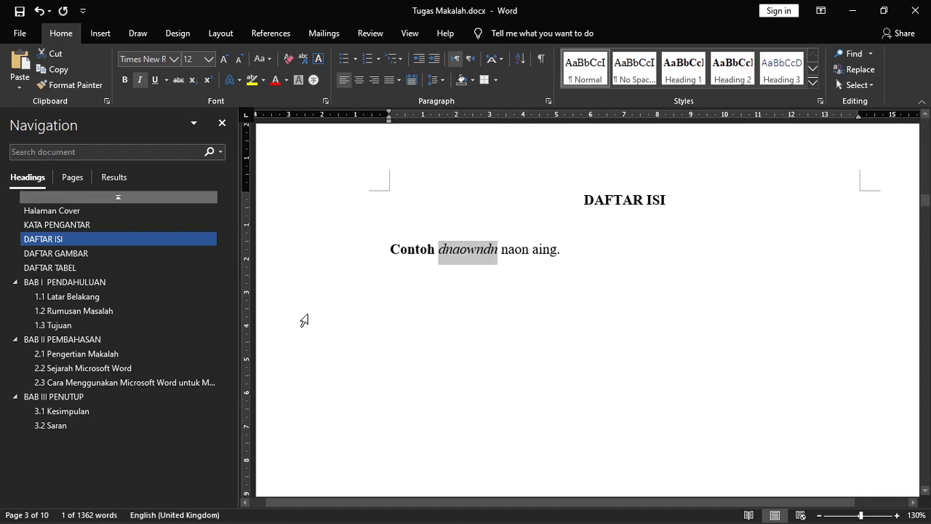
pyautogui.click(138, 80)
pyautogui.click(138, 80)
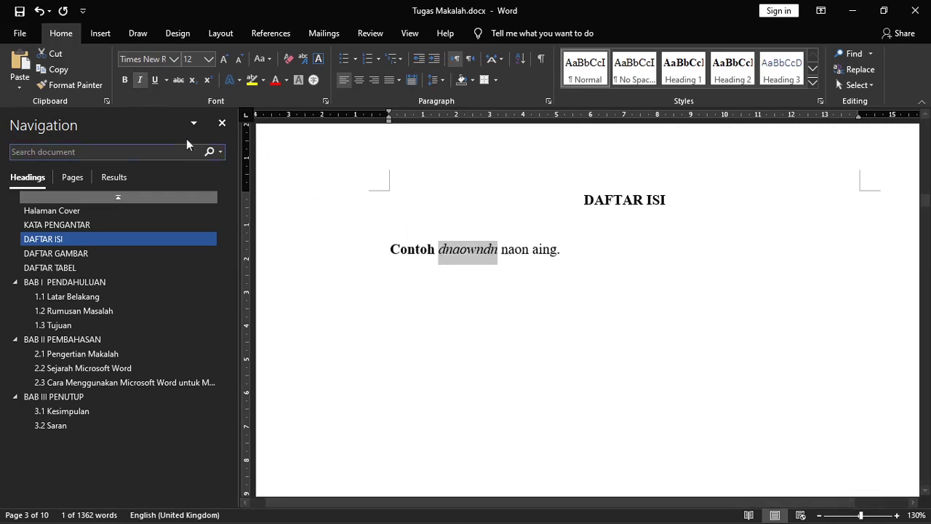
# - Underline the word "naon" in the example line
pyautogui.doubleClick(508, 251)
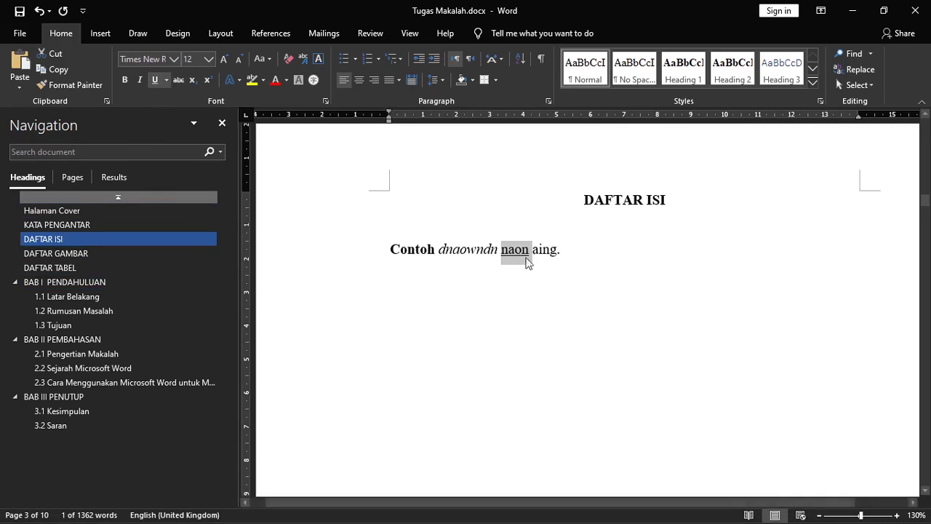
pyautogui.doubleClick(551, 252)
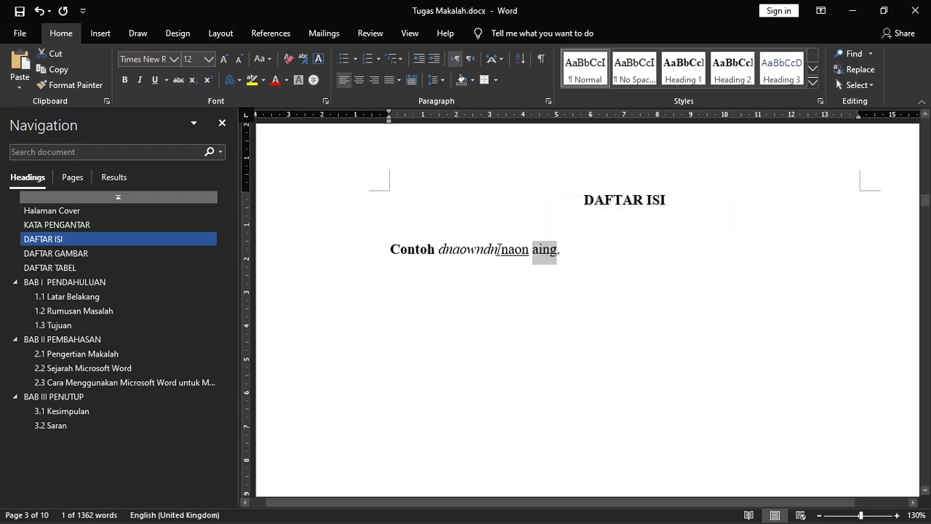
pyautogui.doubleClick(523, 251)
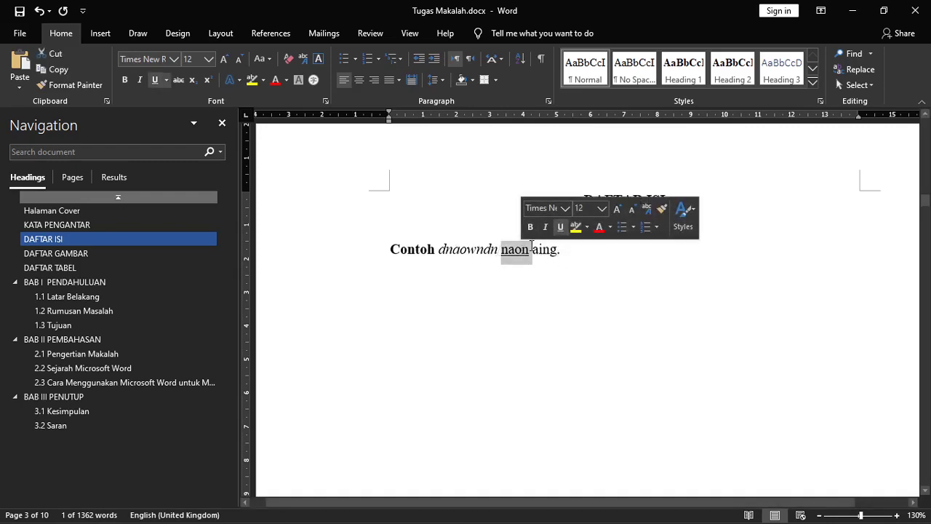
pyautogui.click(570, 255)
pyautogui.doubleClick(543, 250)
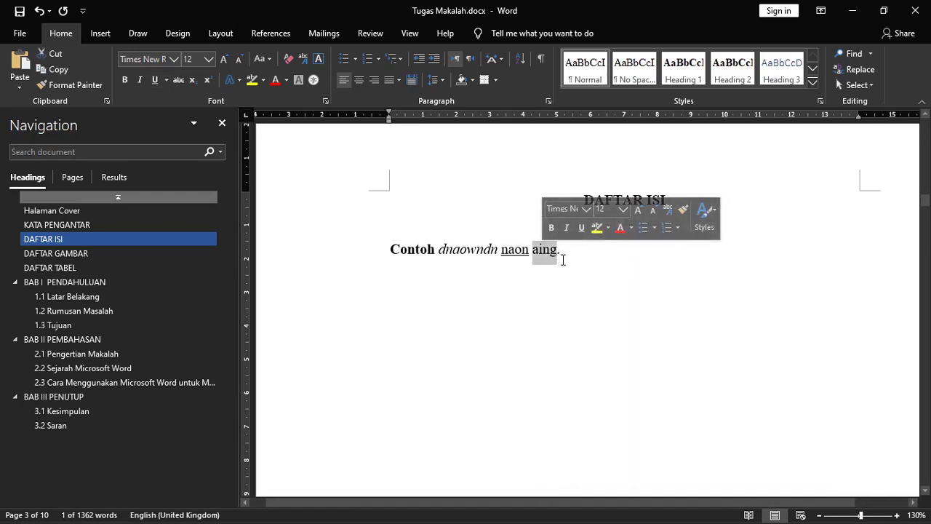
pyautogui.doubleClick(517, 253)
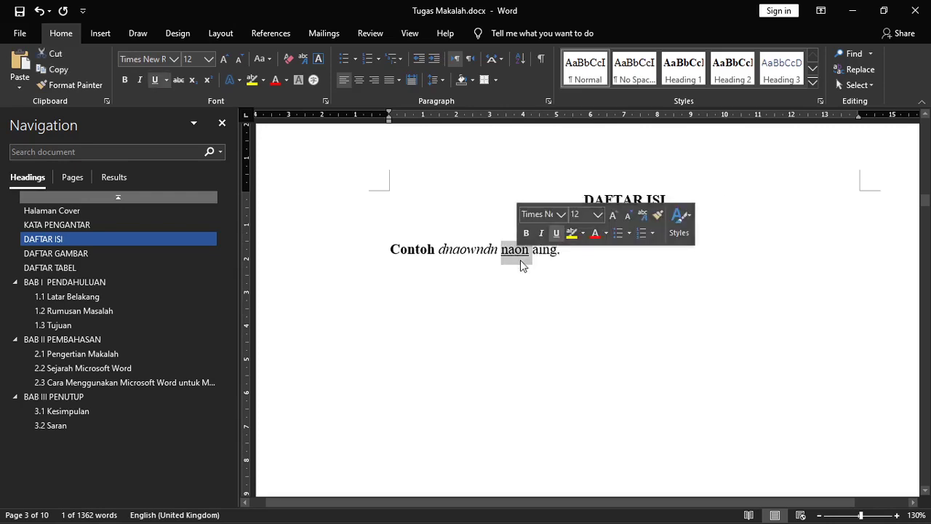
pyautogui.click(556, 256)
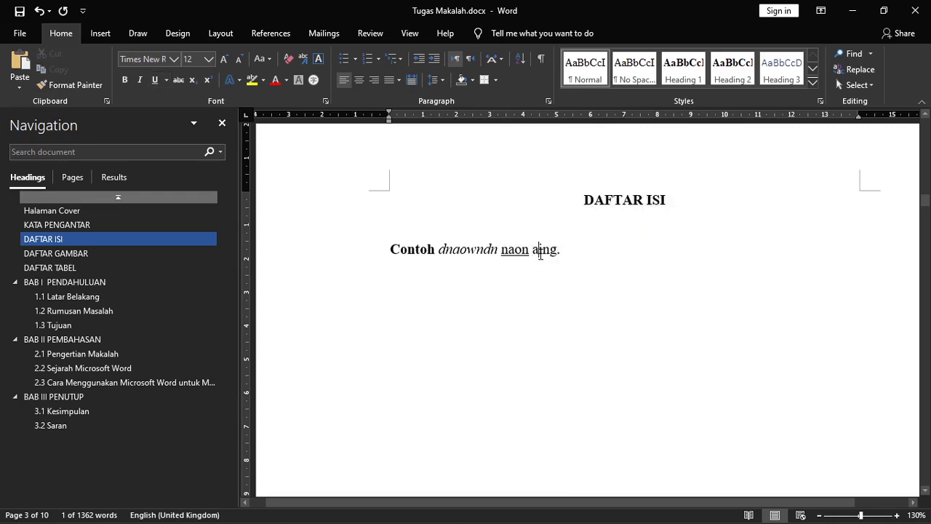
# - Strike through the word "aing" and delete the stray space before the full stop
pyautogui.doubleClick(544, 252)
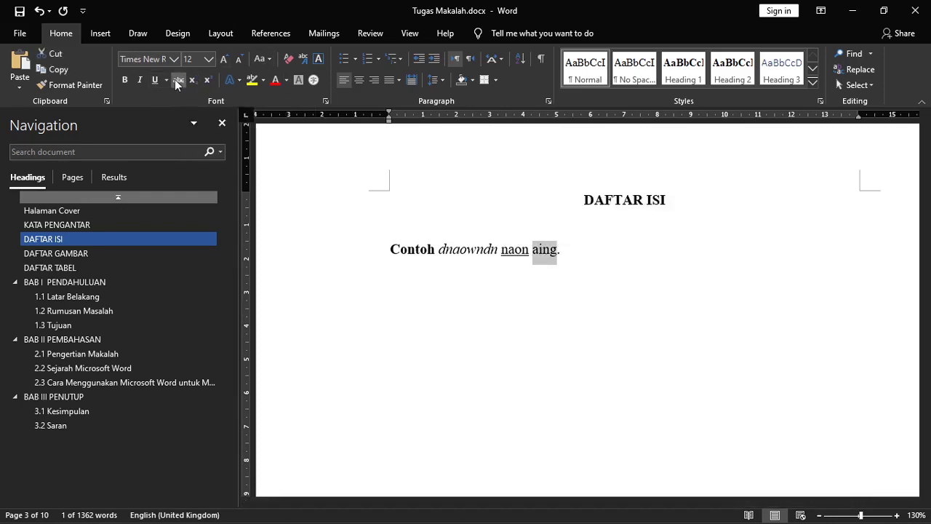
pyautogui.click(545, 251)
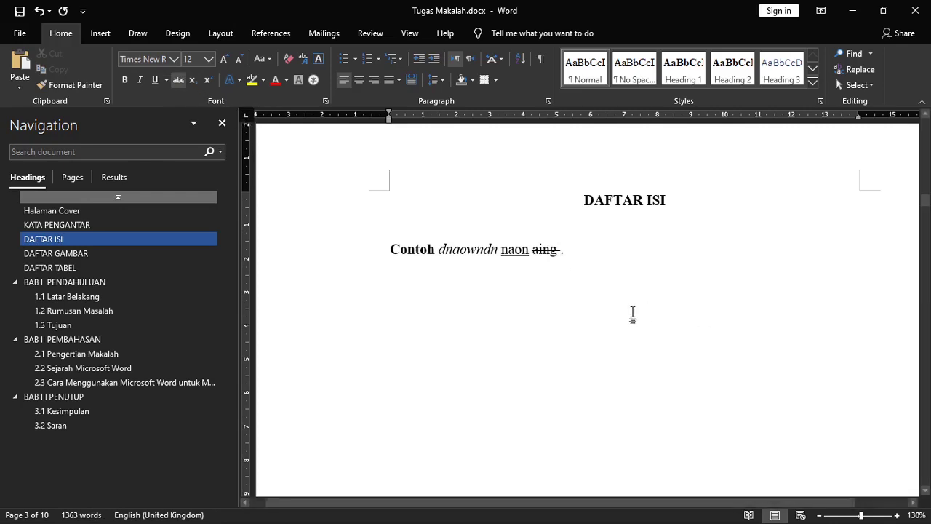
pyautogui.press('BackSpace')
# - Add "CO2" at the end of the line and format its 2 as subscript
pyautogui.press('End')
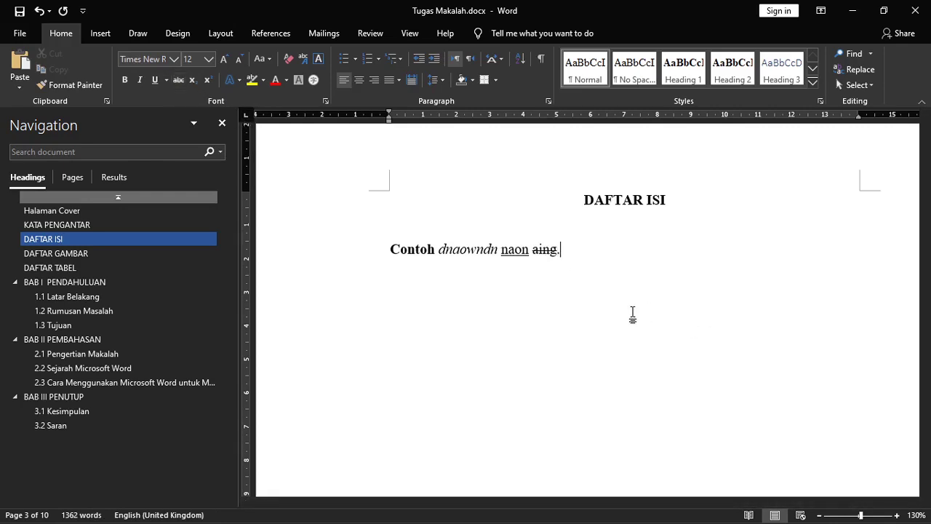
pyautogui.write('CO')
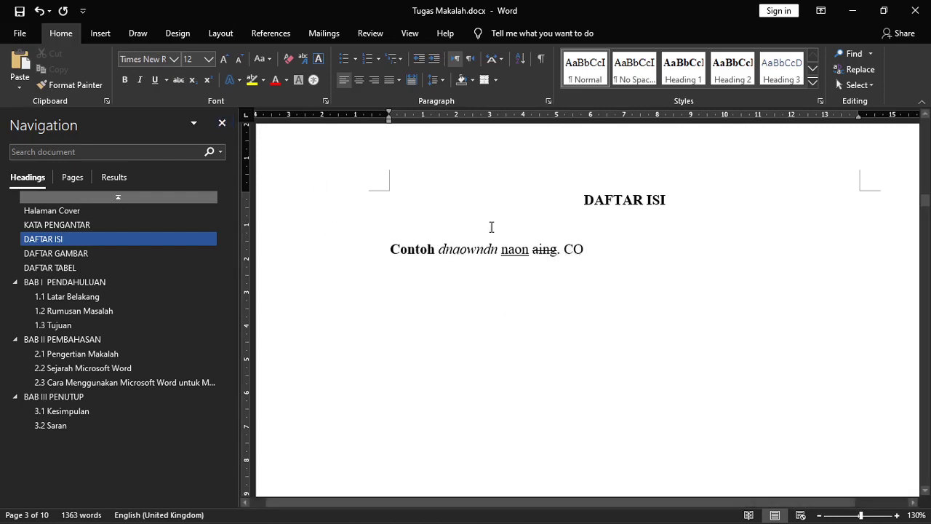
pyautogui.write('2')
pyautogui.moveTo(591, 251); pyautogui.dragTo(584, 250)
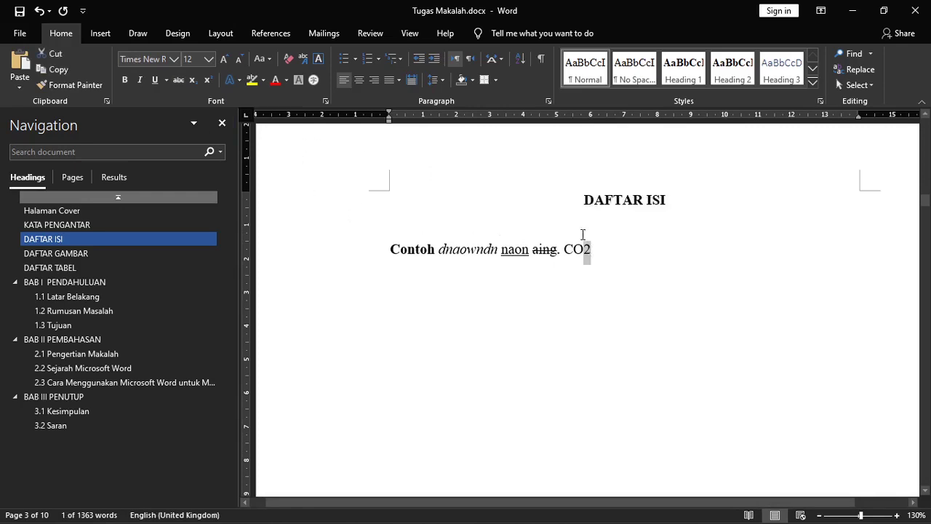
pyautogui.click(192, 83)
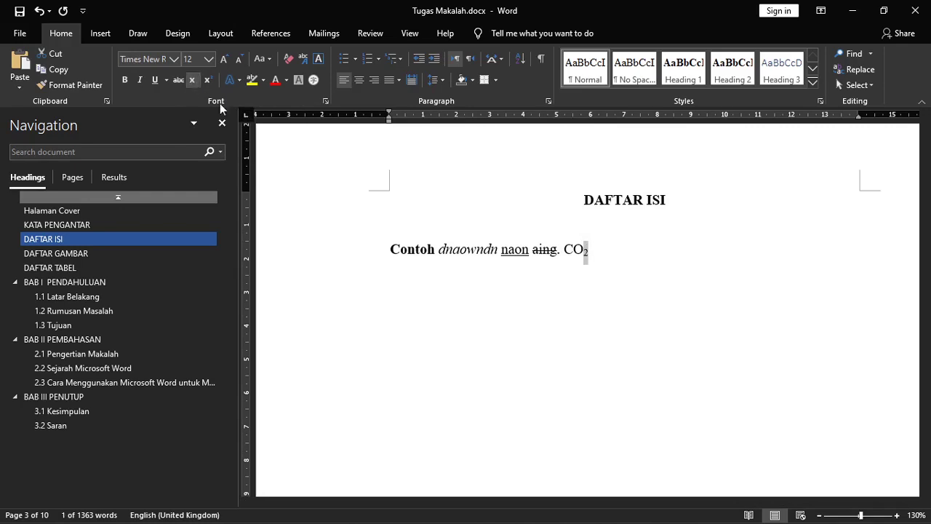
# - Add "22" after the CO2 formula, format the second 2 as superscript and end the line with a full stop
pyautogui.click(580, 252)
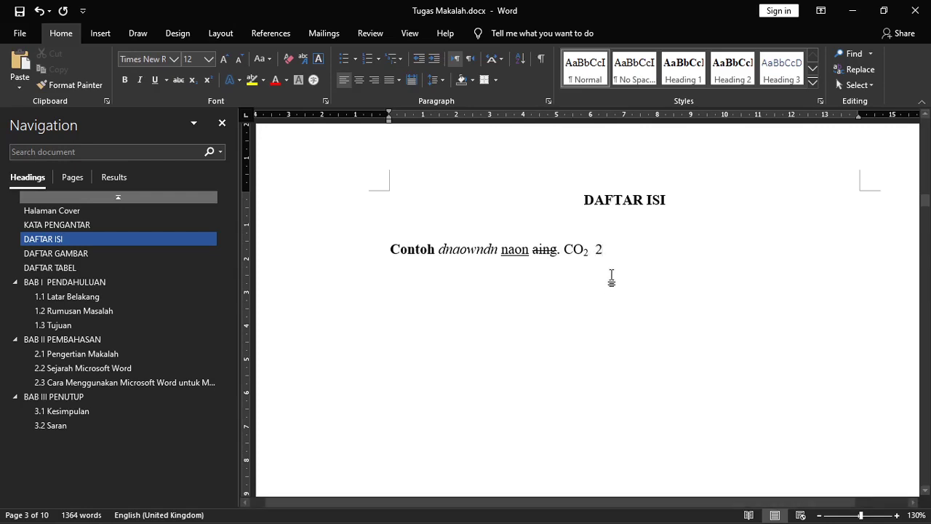
pyautogui.write('2')
pyautogui.moveTo(603, 247); pyautogui.dragTo(609, 248)
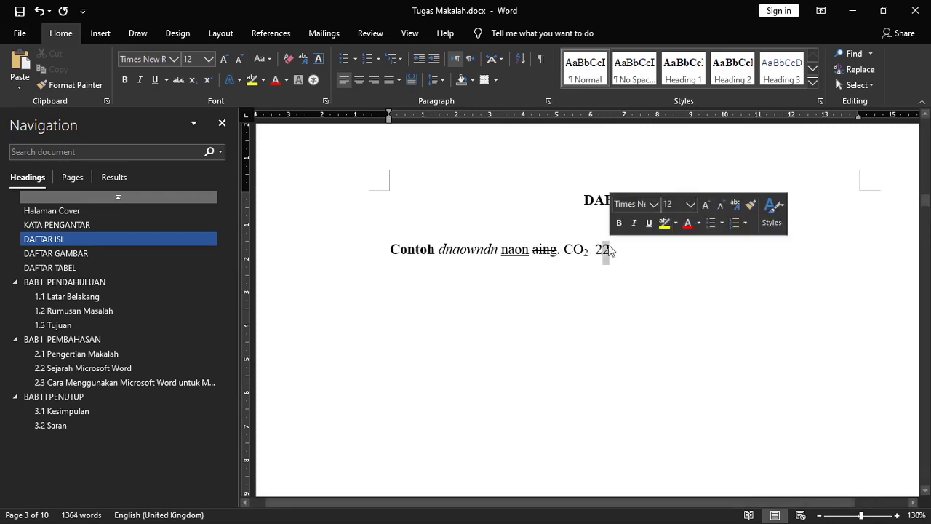
pyautogui.click(207, 80)
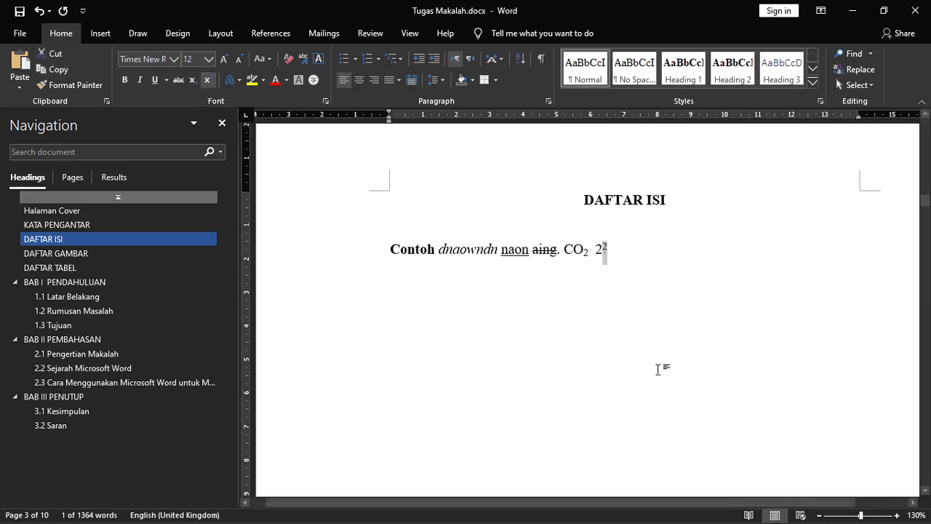
pyautogui.click(681, 247)
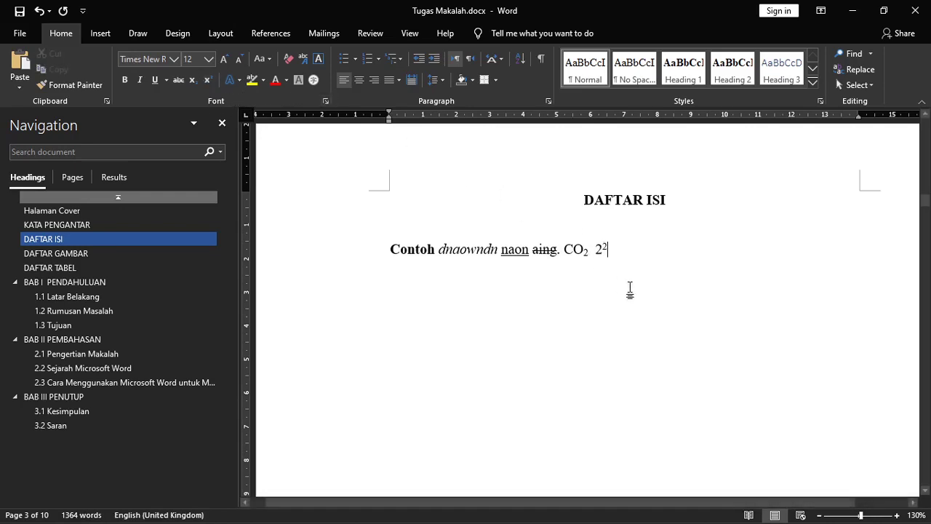
pyautogui.write('.')
# - Colour the CO2 formula's text with a dark green theme colour
pyautogui.moveTo(589, 249); pyautogui.dragTo(565, 249)
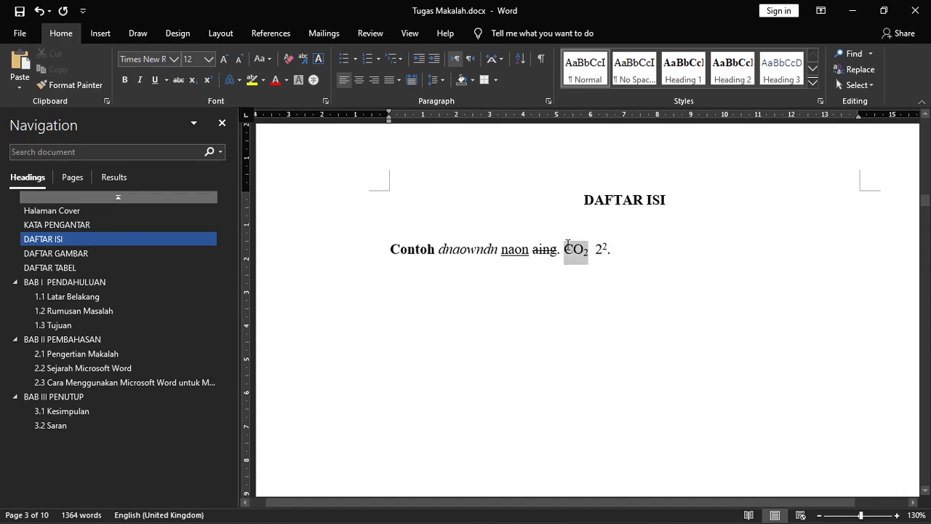
pyautogui.click(286, 80)
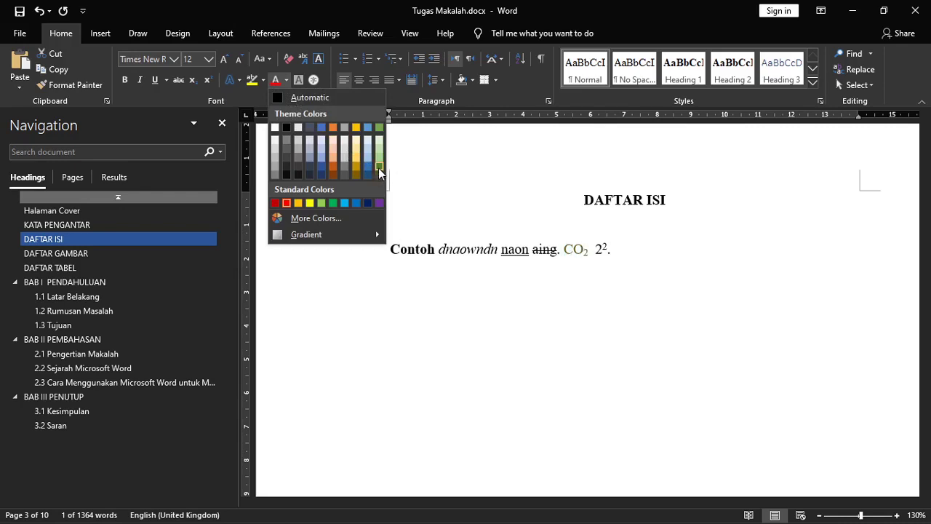
pyautogui.click(379, 174)
pyautogui.click(606, 249)
pyautogui.write('2')
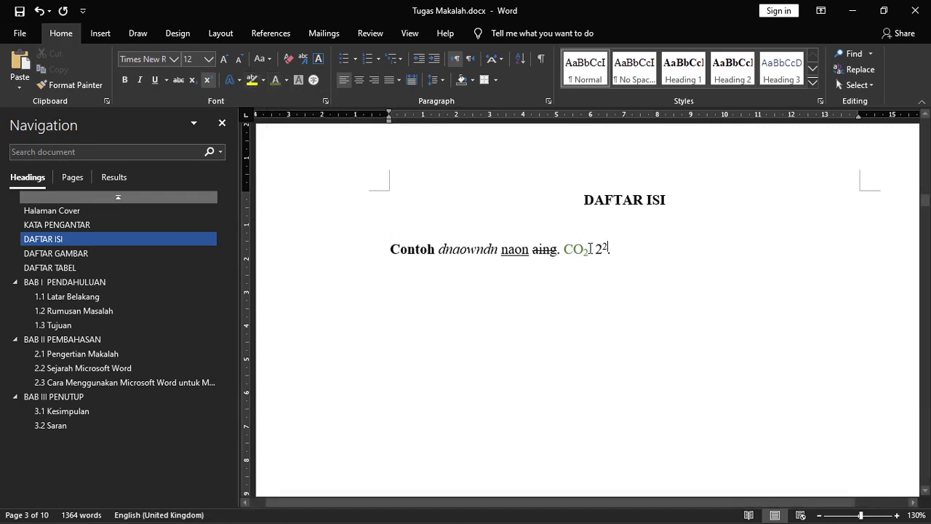
# - Highlight the whole example line in yellow and change the highlight to red
pyautogui.moveTo(612, 248); pyautogui.dragTo(386, 246)
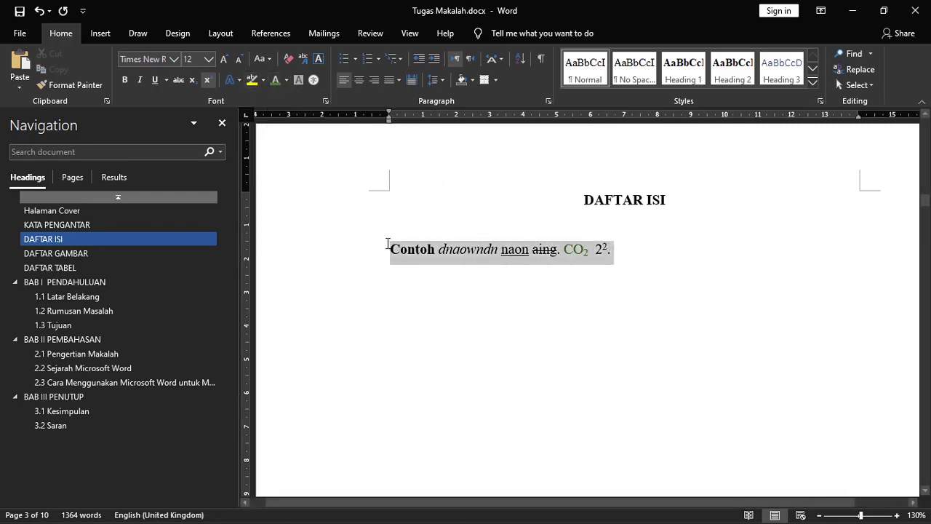
pyautogui.click(252, 80)
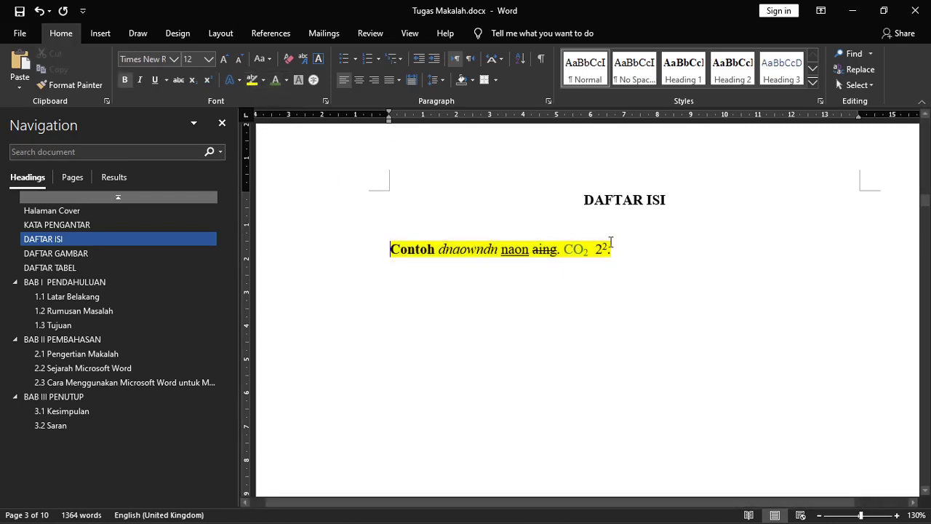
pyautogui.moveTo(613, 246)
pyautogui.mouseDown()
pyautogui.moveTo(439, 233)
pyautogui.moveTo(397, 250)
pyautogui.moveTo(433, 260)
pyautogui.moveTo(609, 248)
pyautogui.mouseUp()
pyautogui.moveTo(612, 249); pyautogui.dragTo(612, 249)
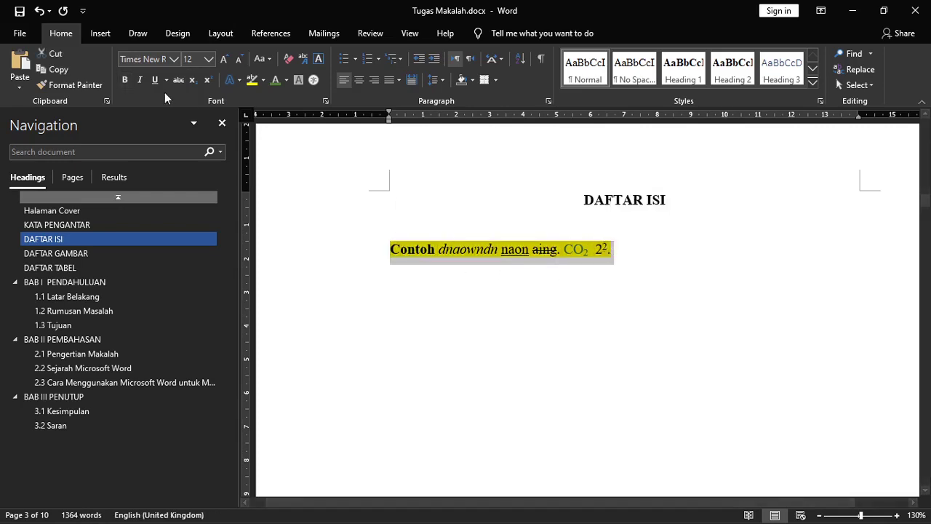
pyautogui.click(264, 85)
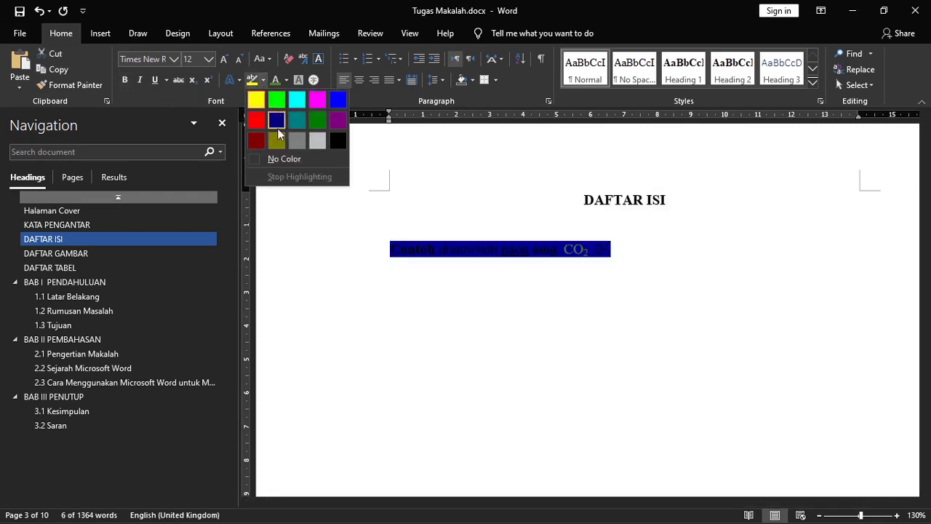
pyautogui.click(257, 120)
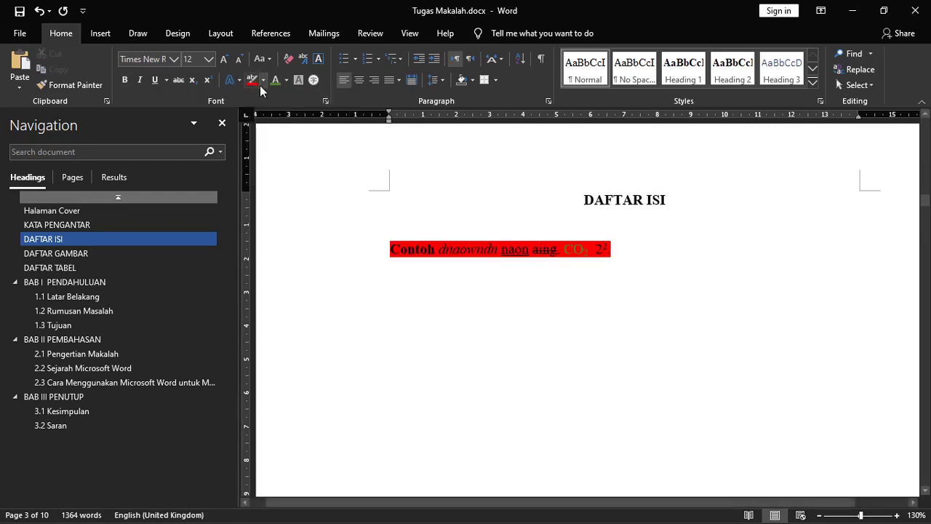
# - Remove the highlight from the whole example line by applying No Color over it
pyautogui.click(262, 82)
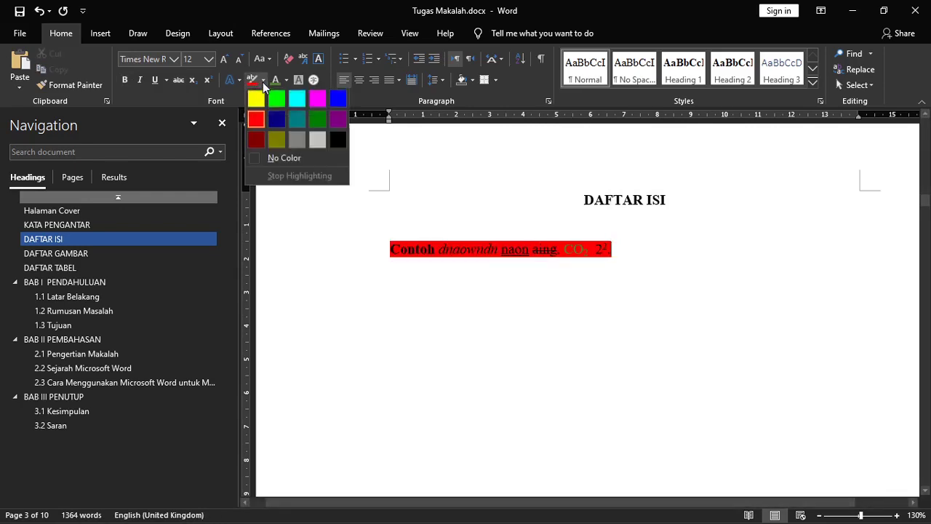
pyautogui.click(291, 159)
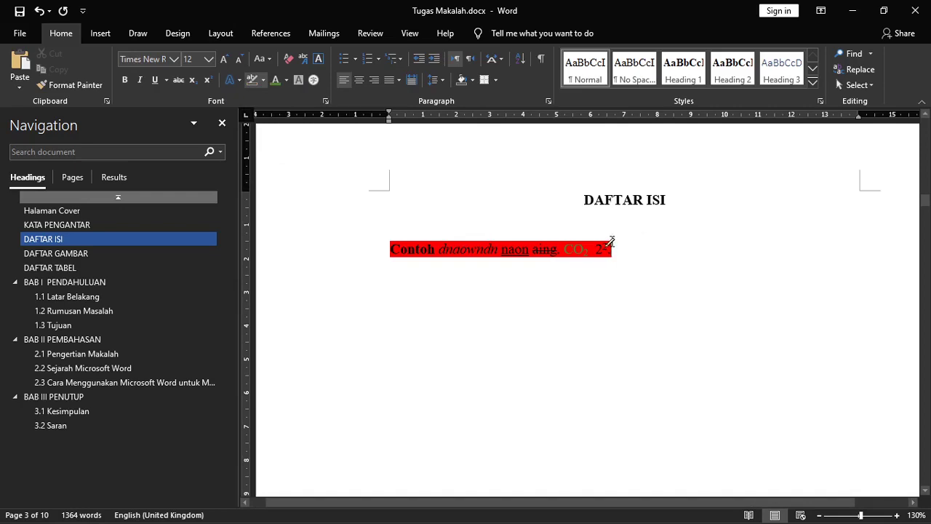
pyautogui.moveTo(611, 243); pyautogui.dragTo(397, 251)
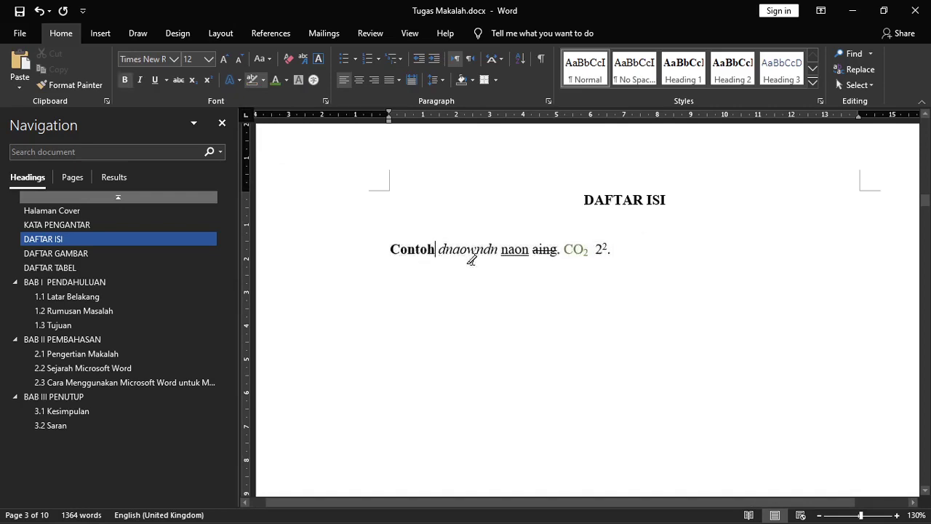
pyautogui.click(616, 251)
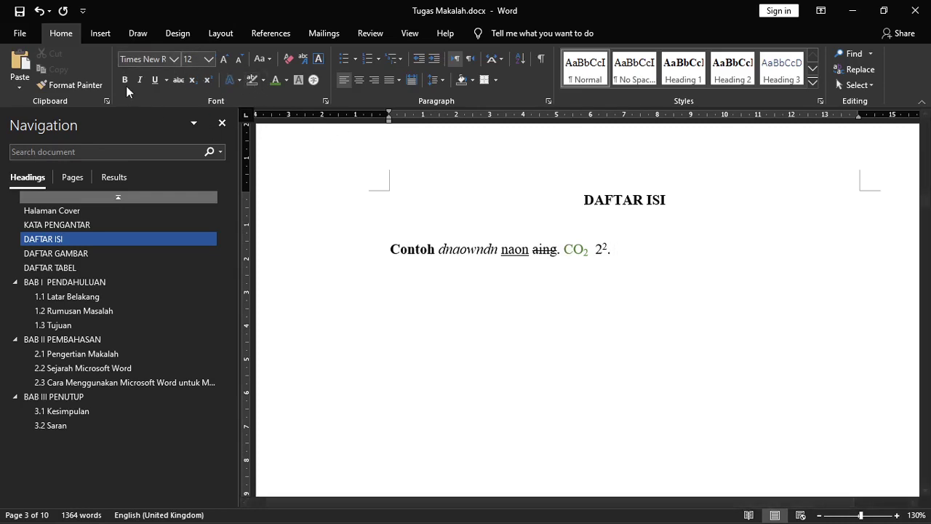
# - Review the Change Case options and the text highlight and font colour palettes
pyautogui.click(259, 63)
pyautogui.click(268, 59)
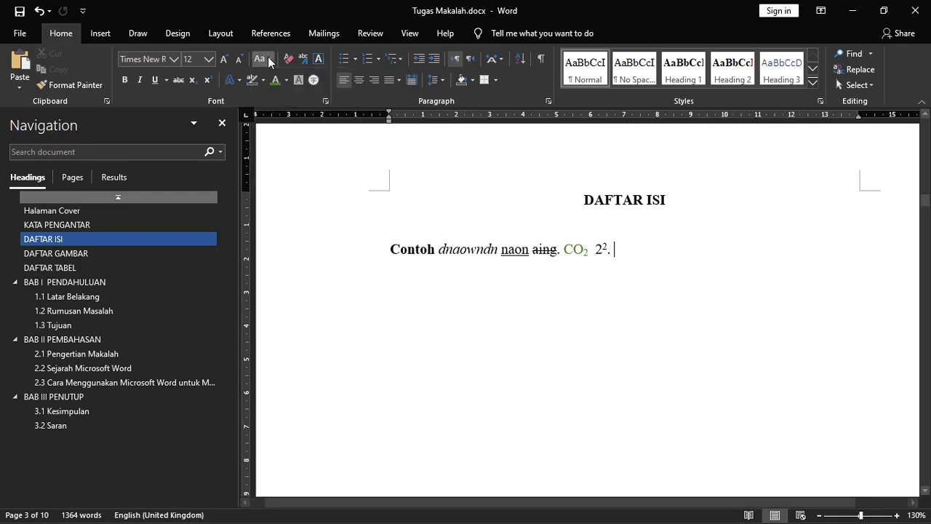
pyautogui.click(268, 57)
pyautogui.click(268, 56)
pyautogui.click(267, 56)
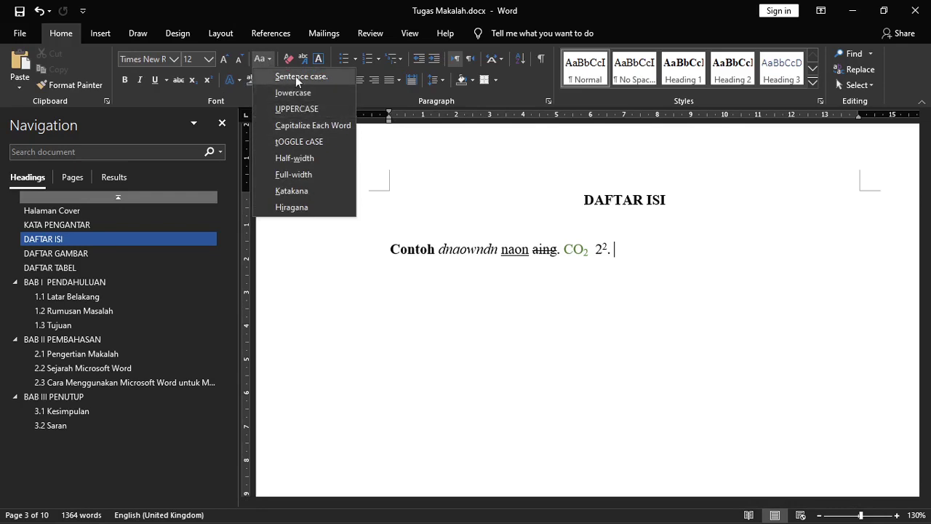
pyautogui.click(406, 241)
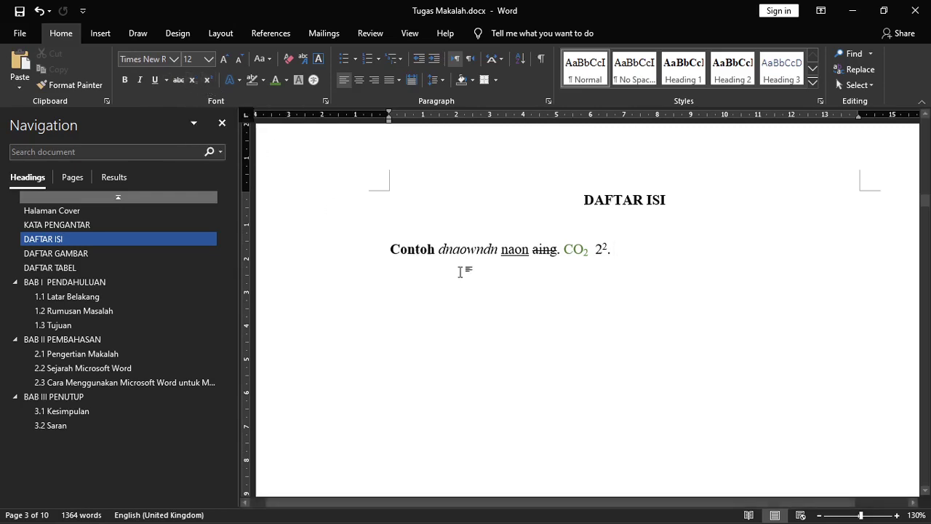
pyautogui.click(582, 249)
pyautogui.click(262, 83)
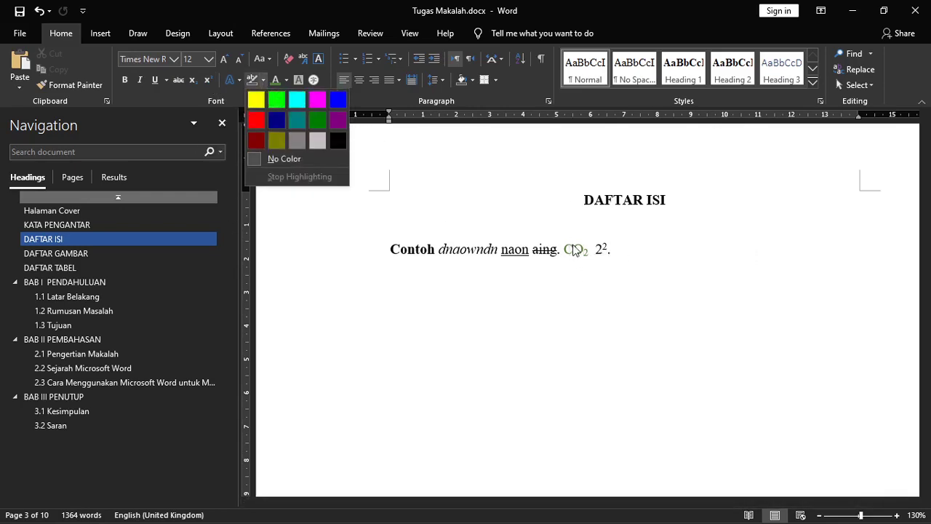
pyautogui.click(285, 81)
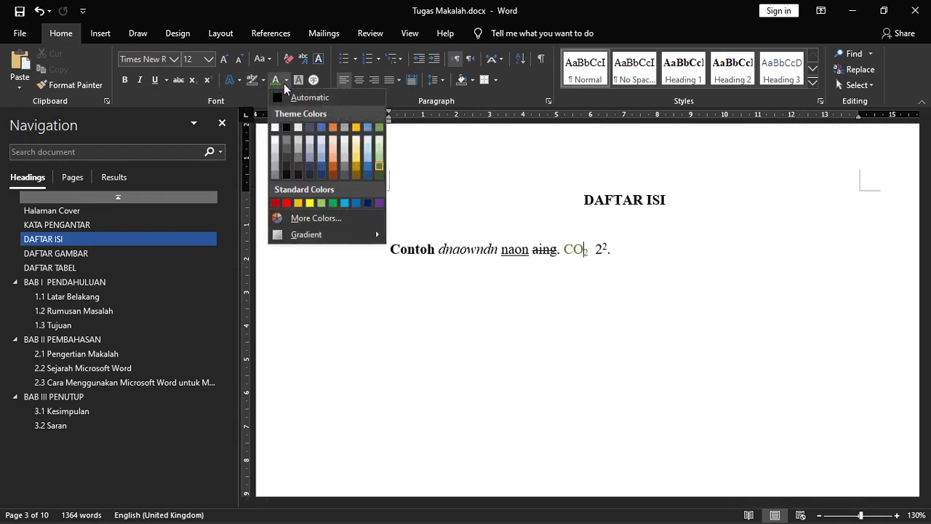
pyautogui.click(630, 251)
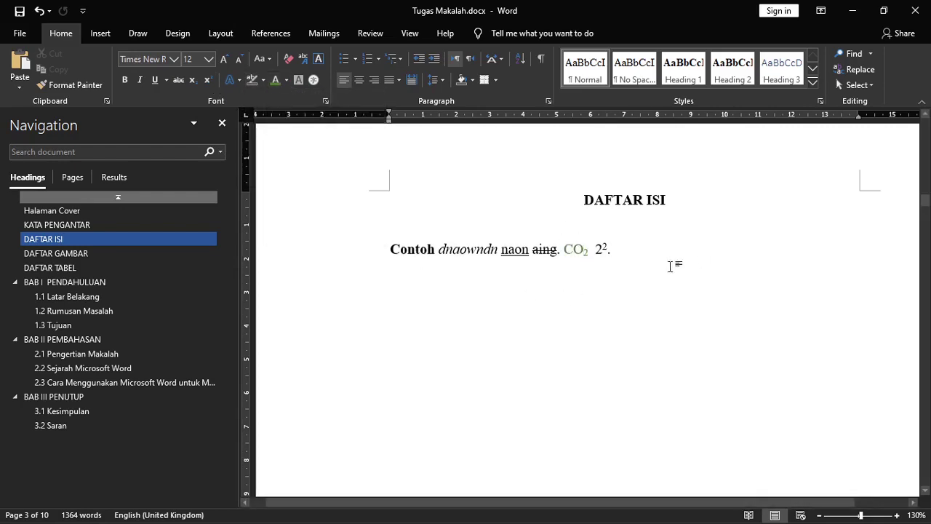